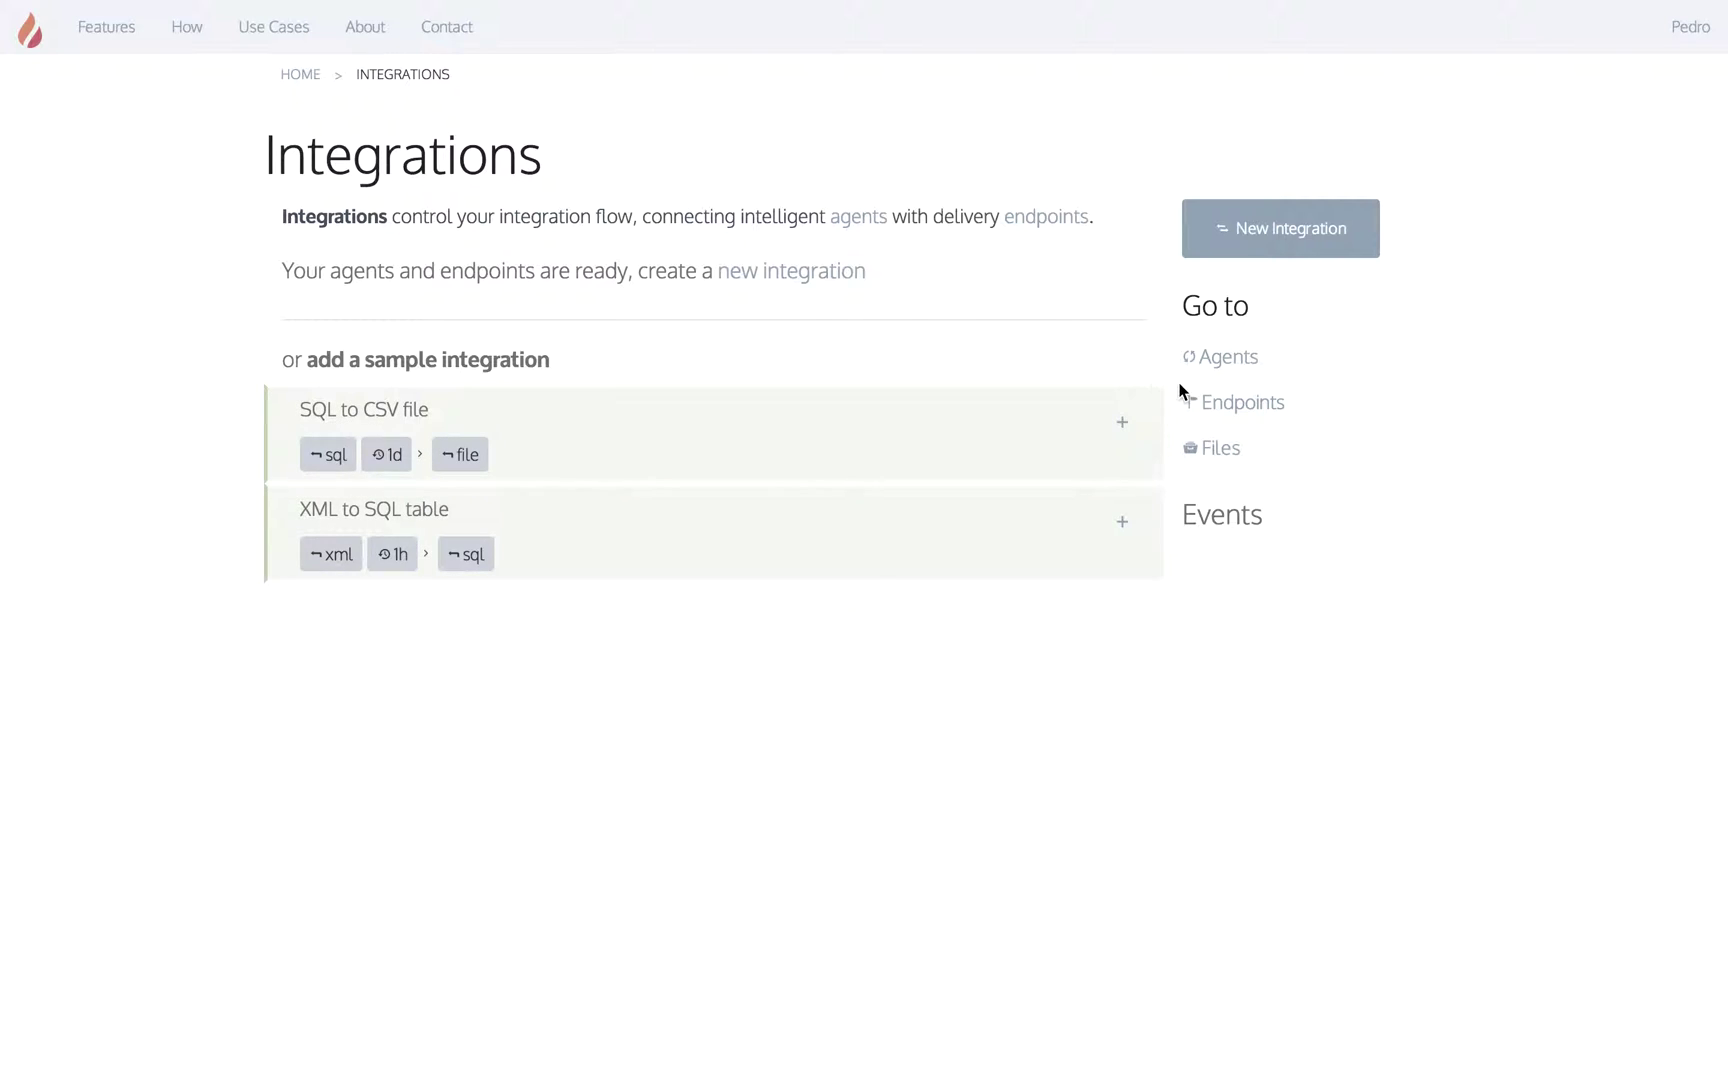
- Review the existing agents and samples, followed by the list of endpoints
left_click(1242, 363)
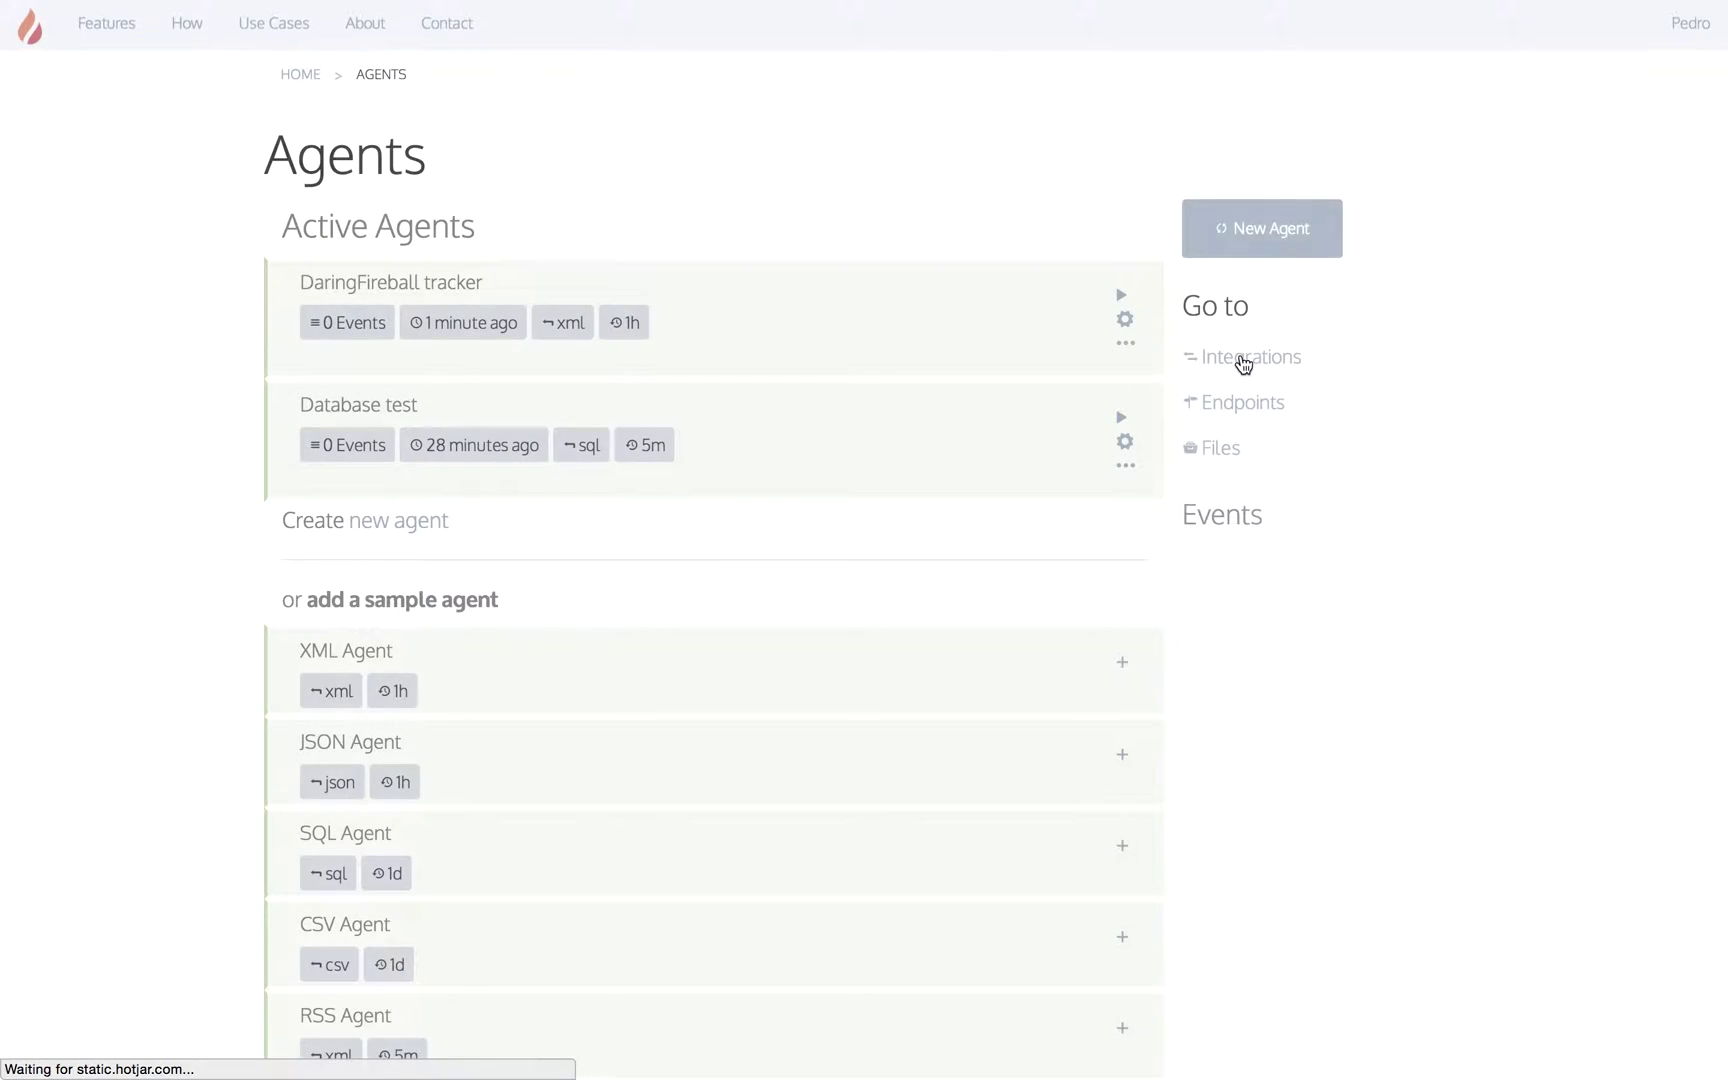
scroll(1243, 363, "down", 1)
scroll(1243, 363, "down", 1)
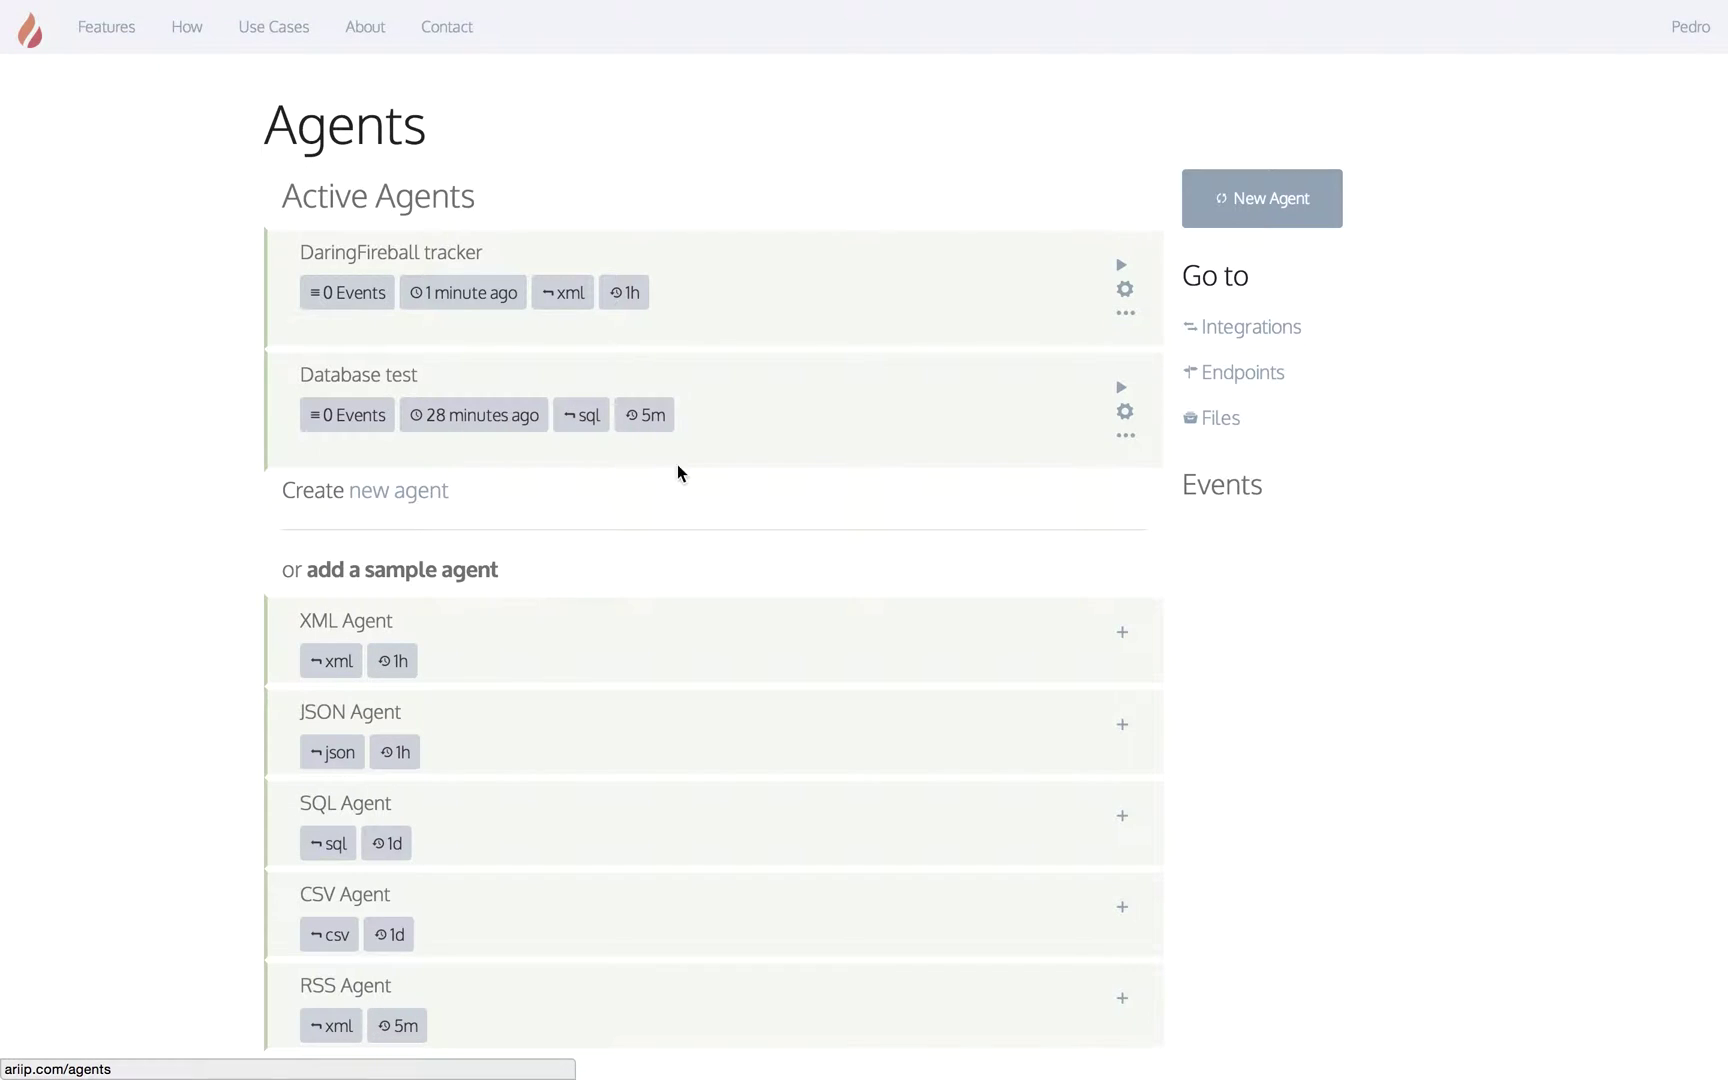
left_click(1237, 373)
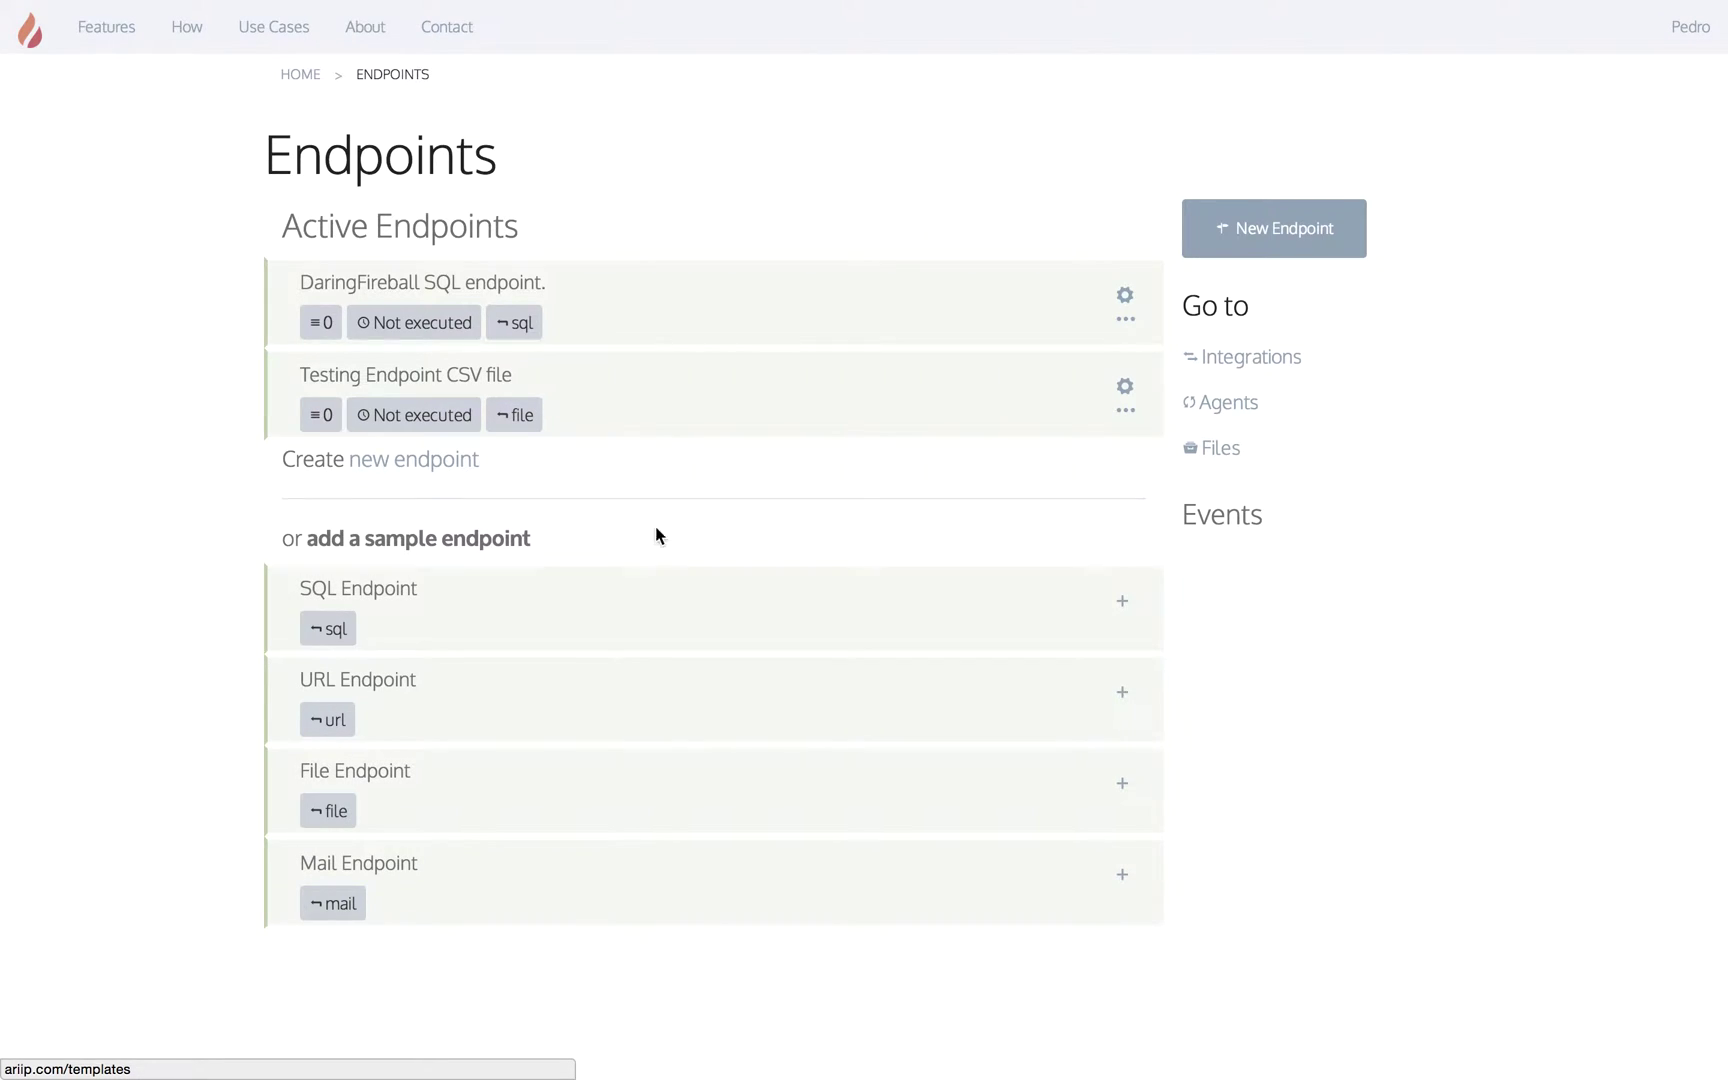
- Start a new integration and save its properties with identifier "test", title "TestingPlatform" and description "Just a small description"
left_click(1267, 365)
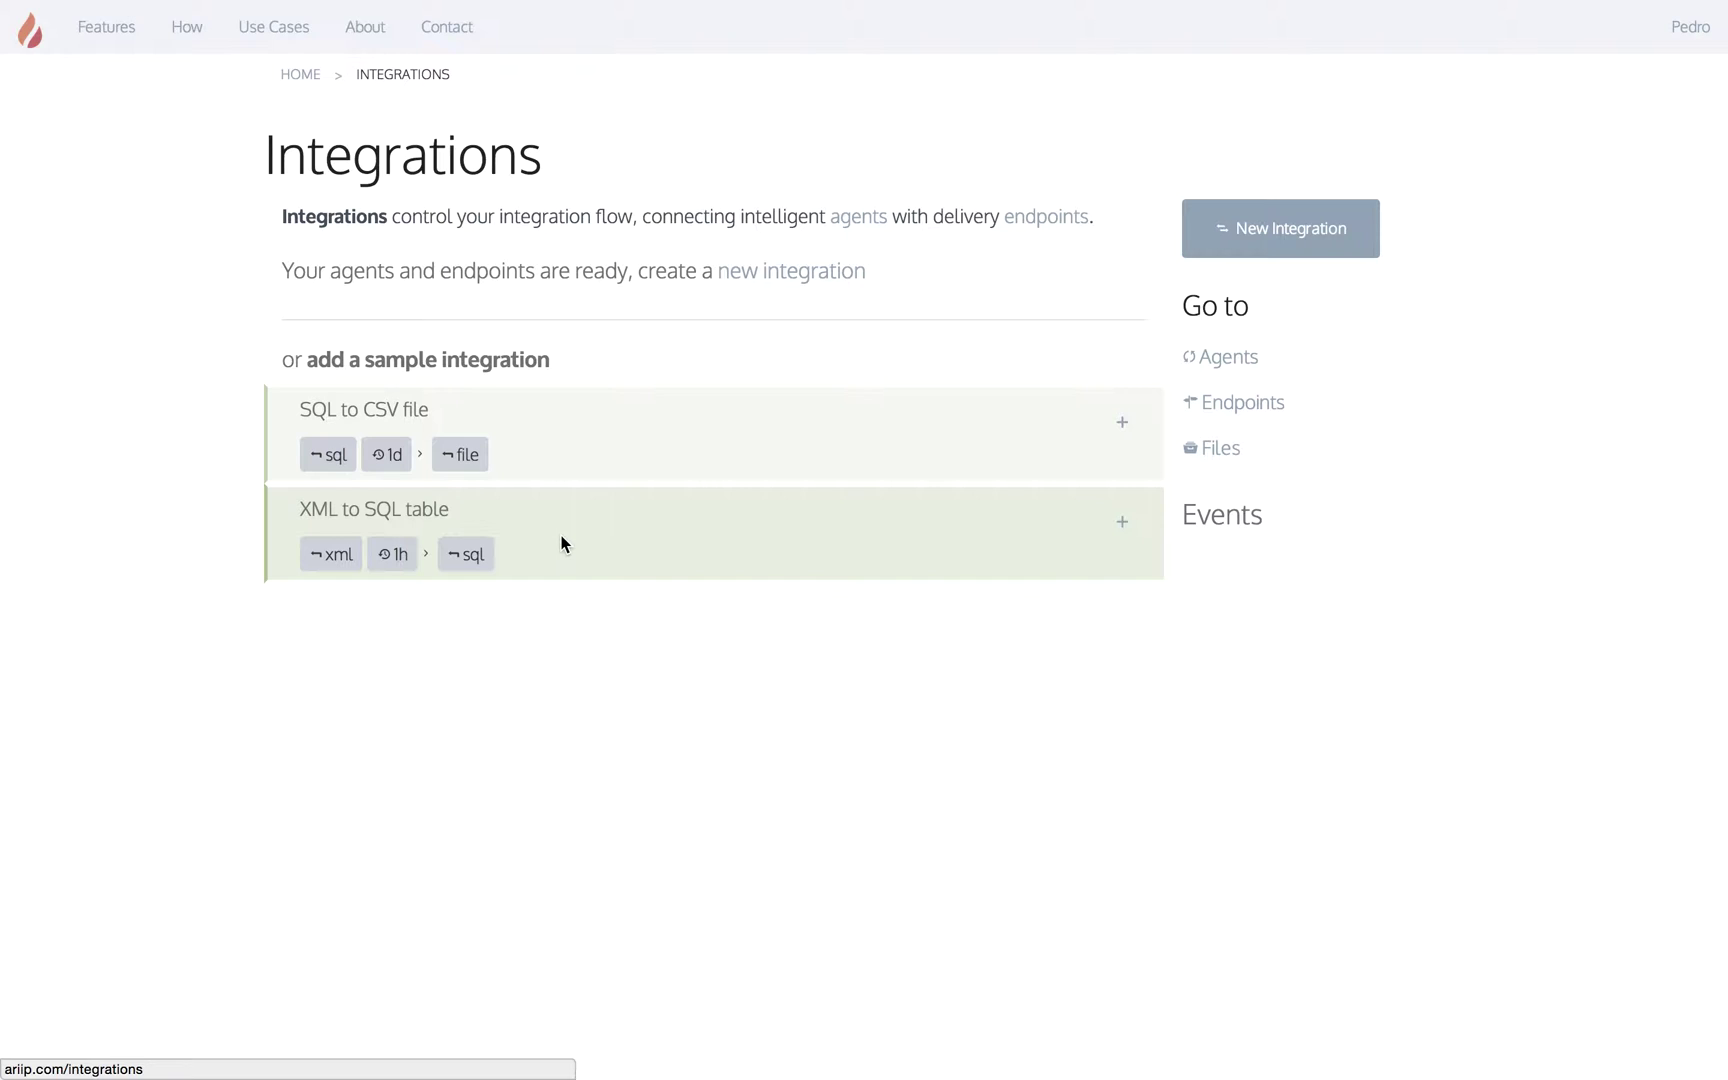
left_click(1188, 246)
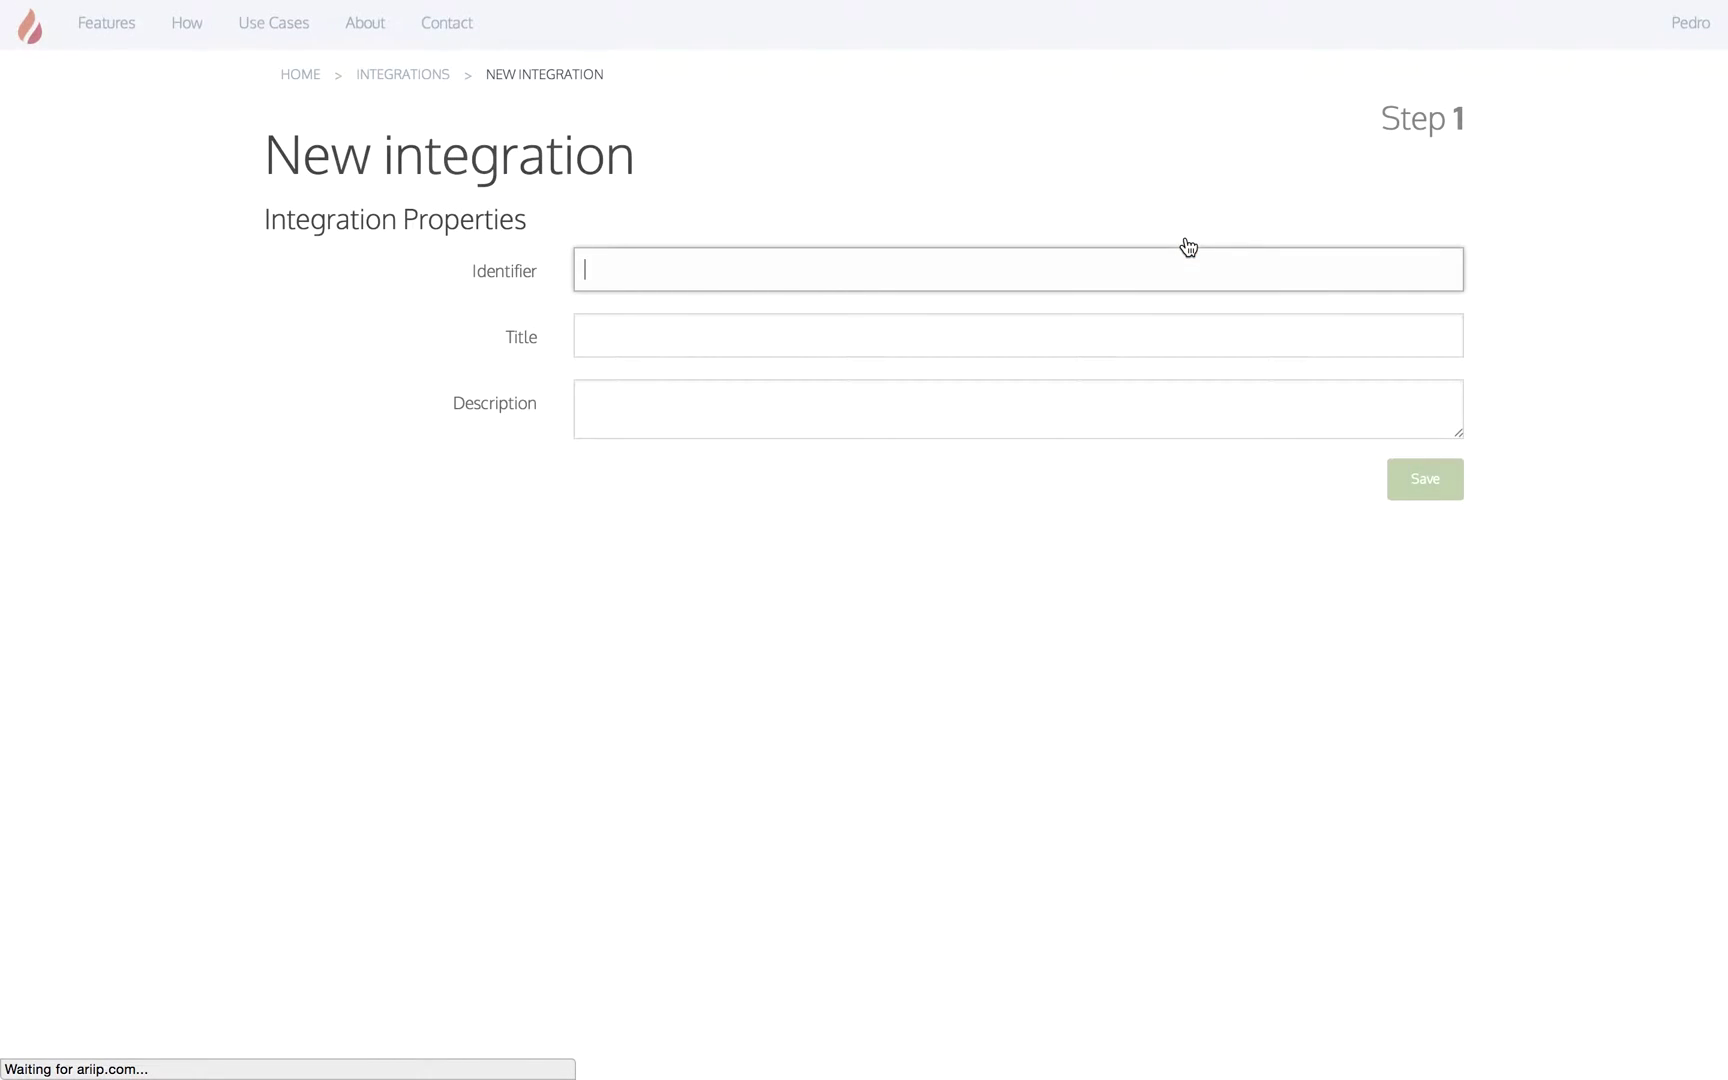
type("test")
left_click(585, 335)
type("TestingPlatform")
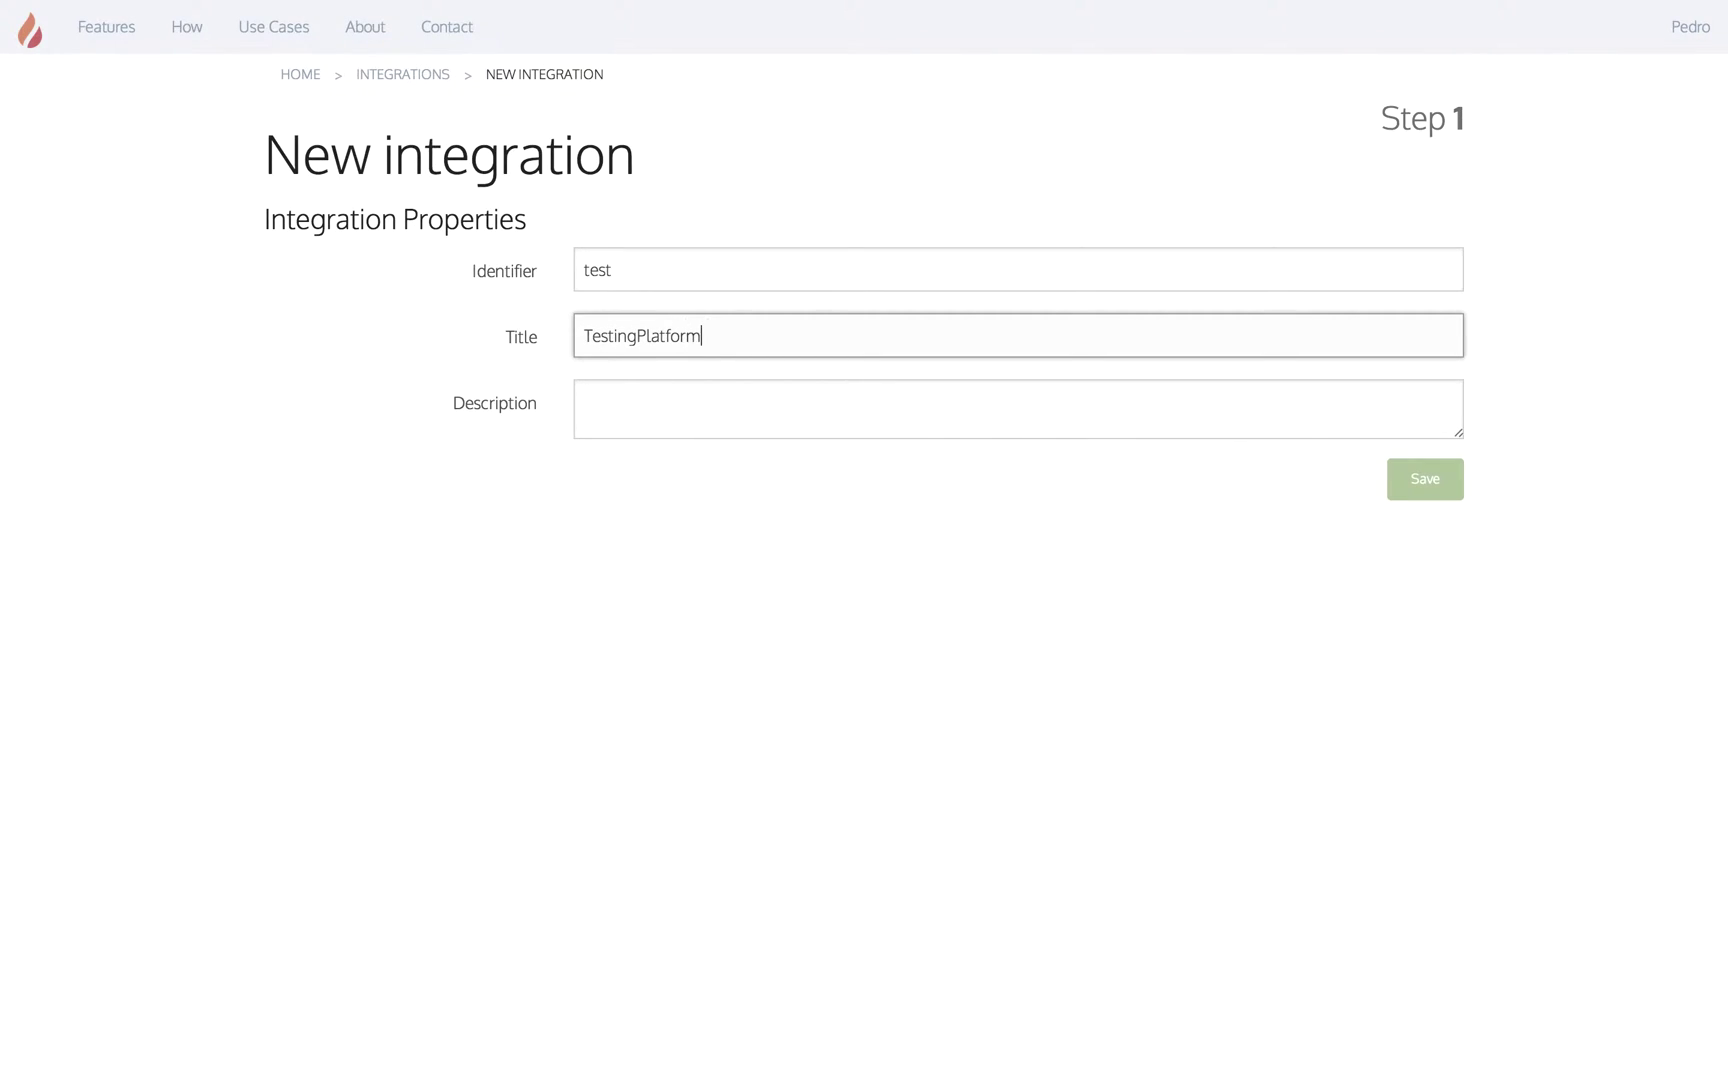
left_click(590, 405)
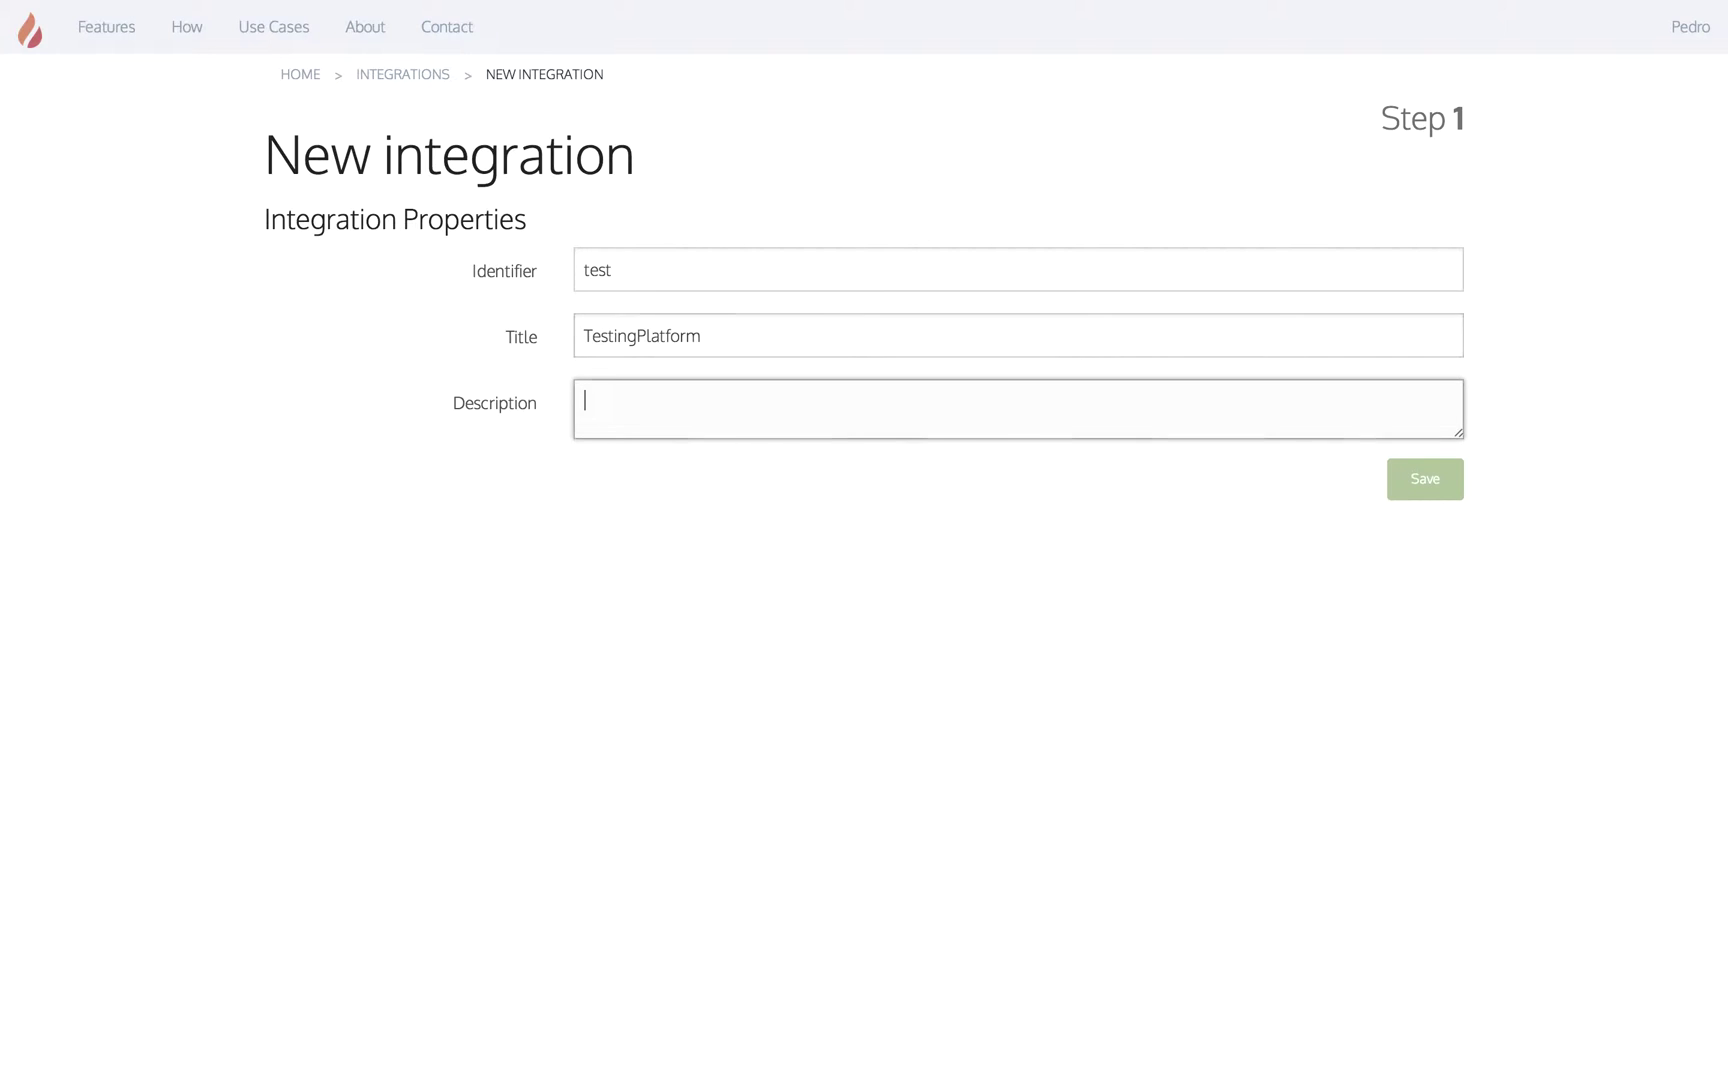
type("Just a small description")
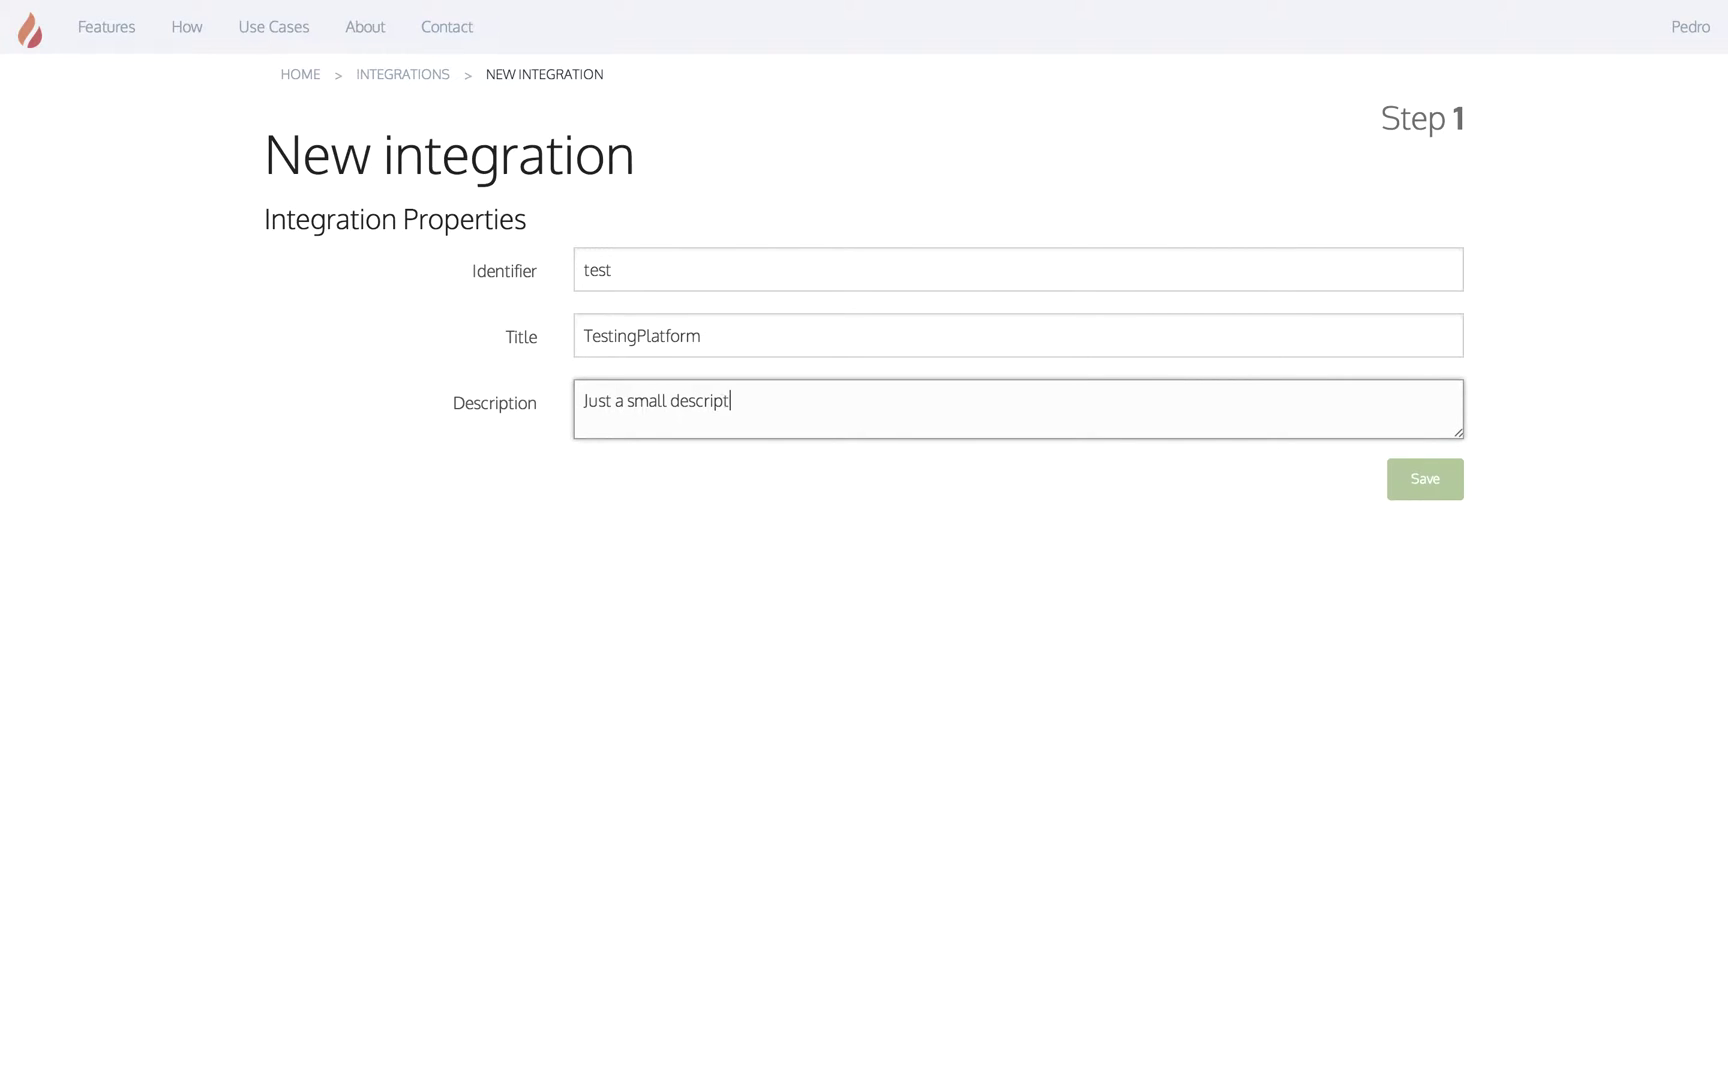
left_click(1445, 507)
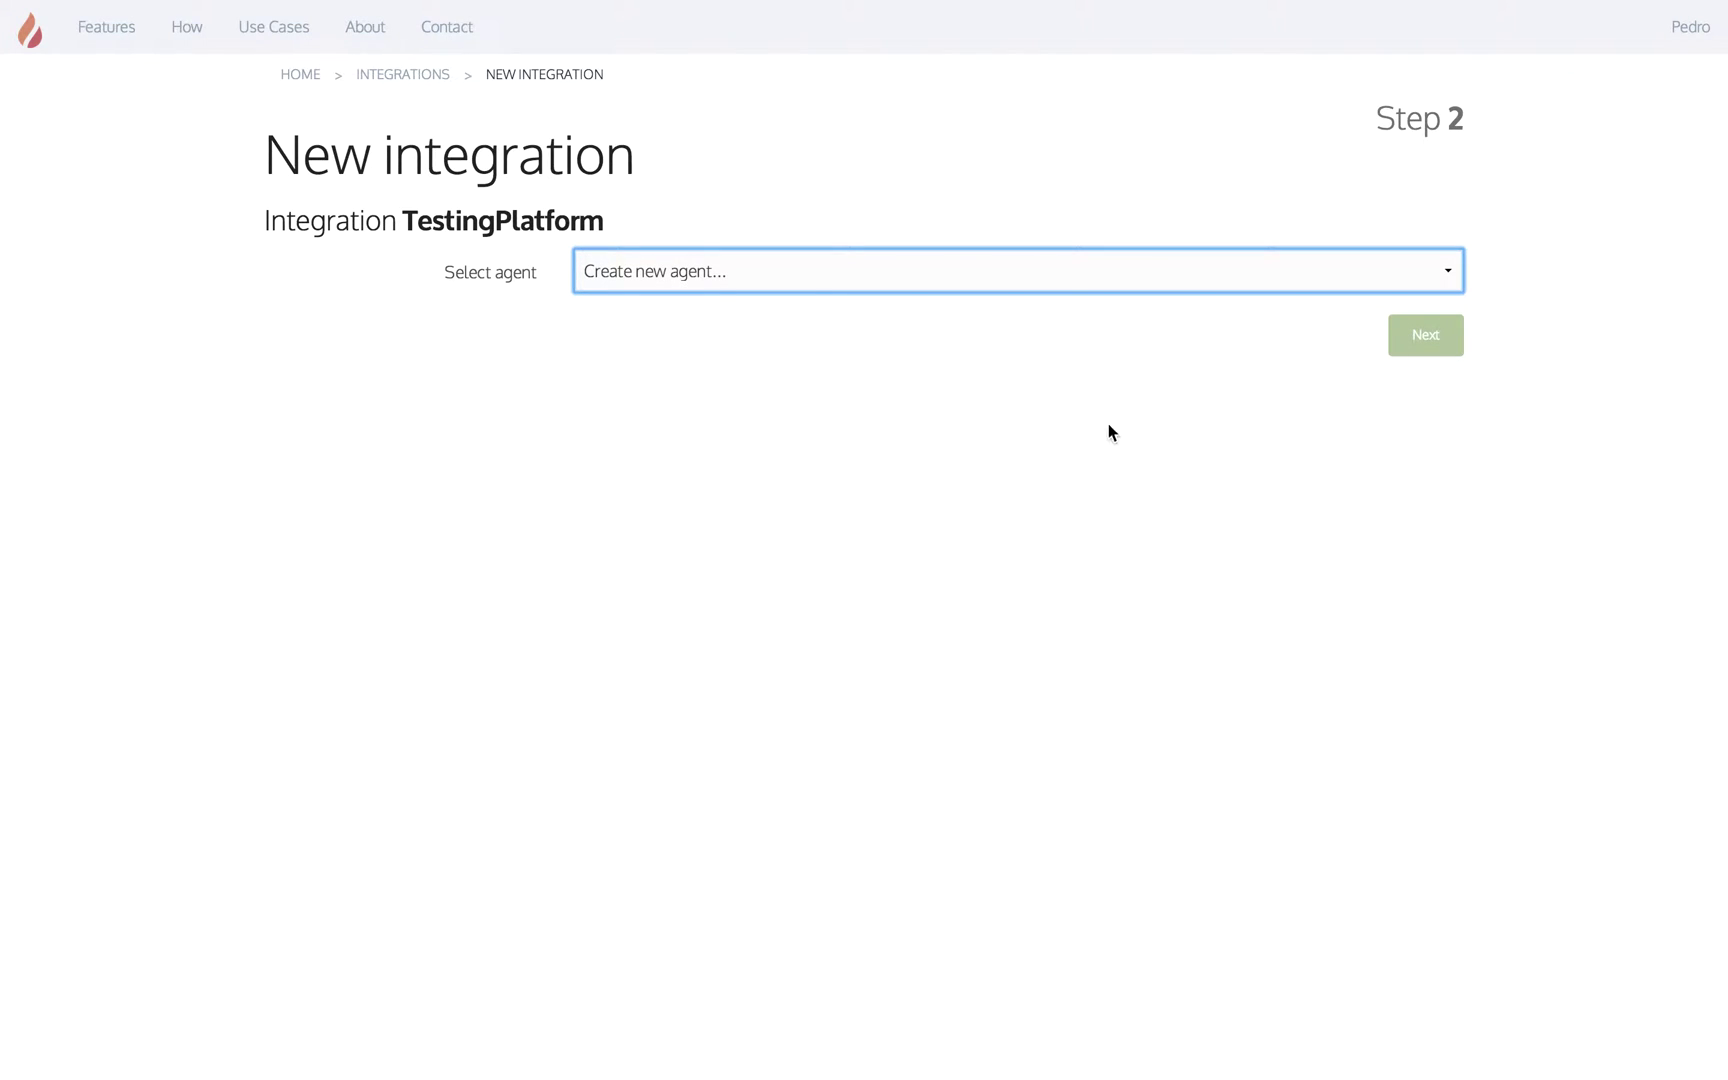
- Create the integration with the DaringFireball tracker agent and the Testing Endpoint CSV file template
left_click(1036, 289)
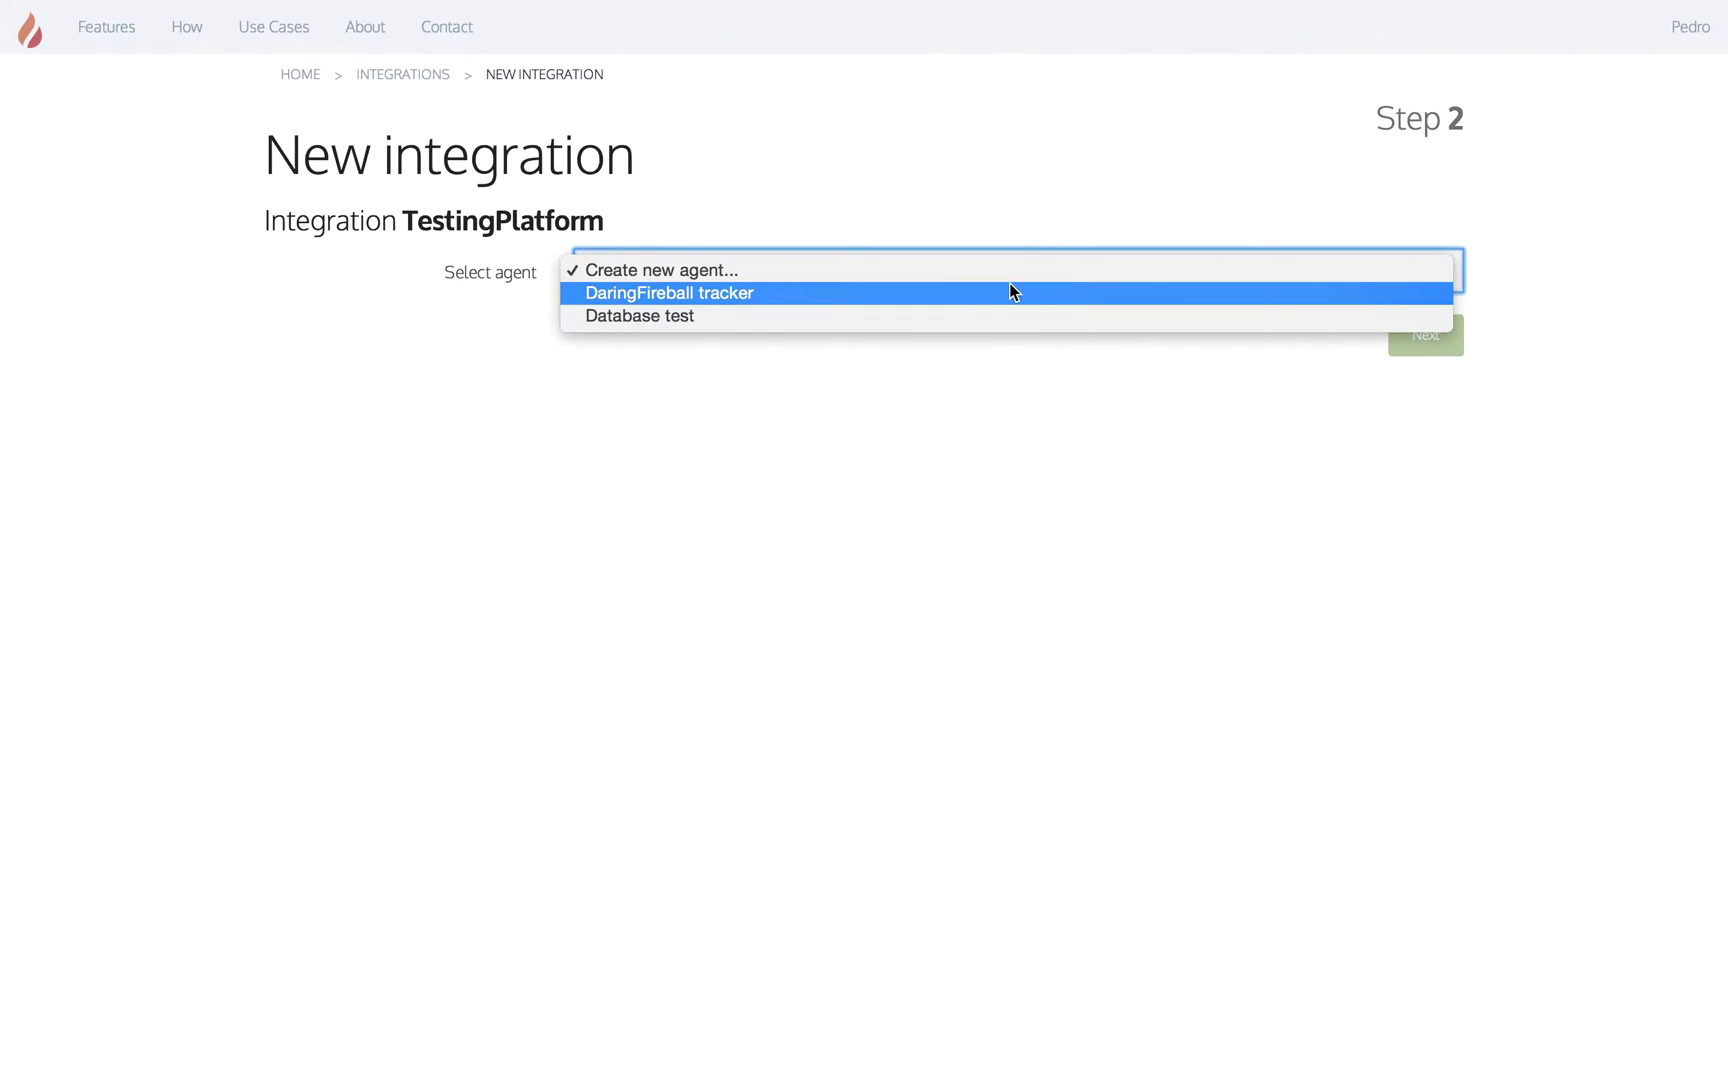
left_click(1010, 292)
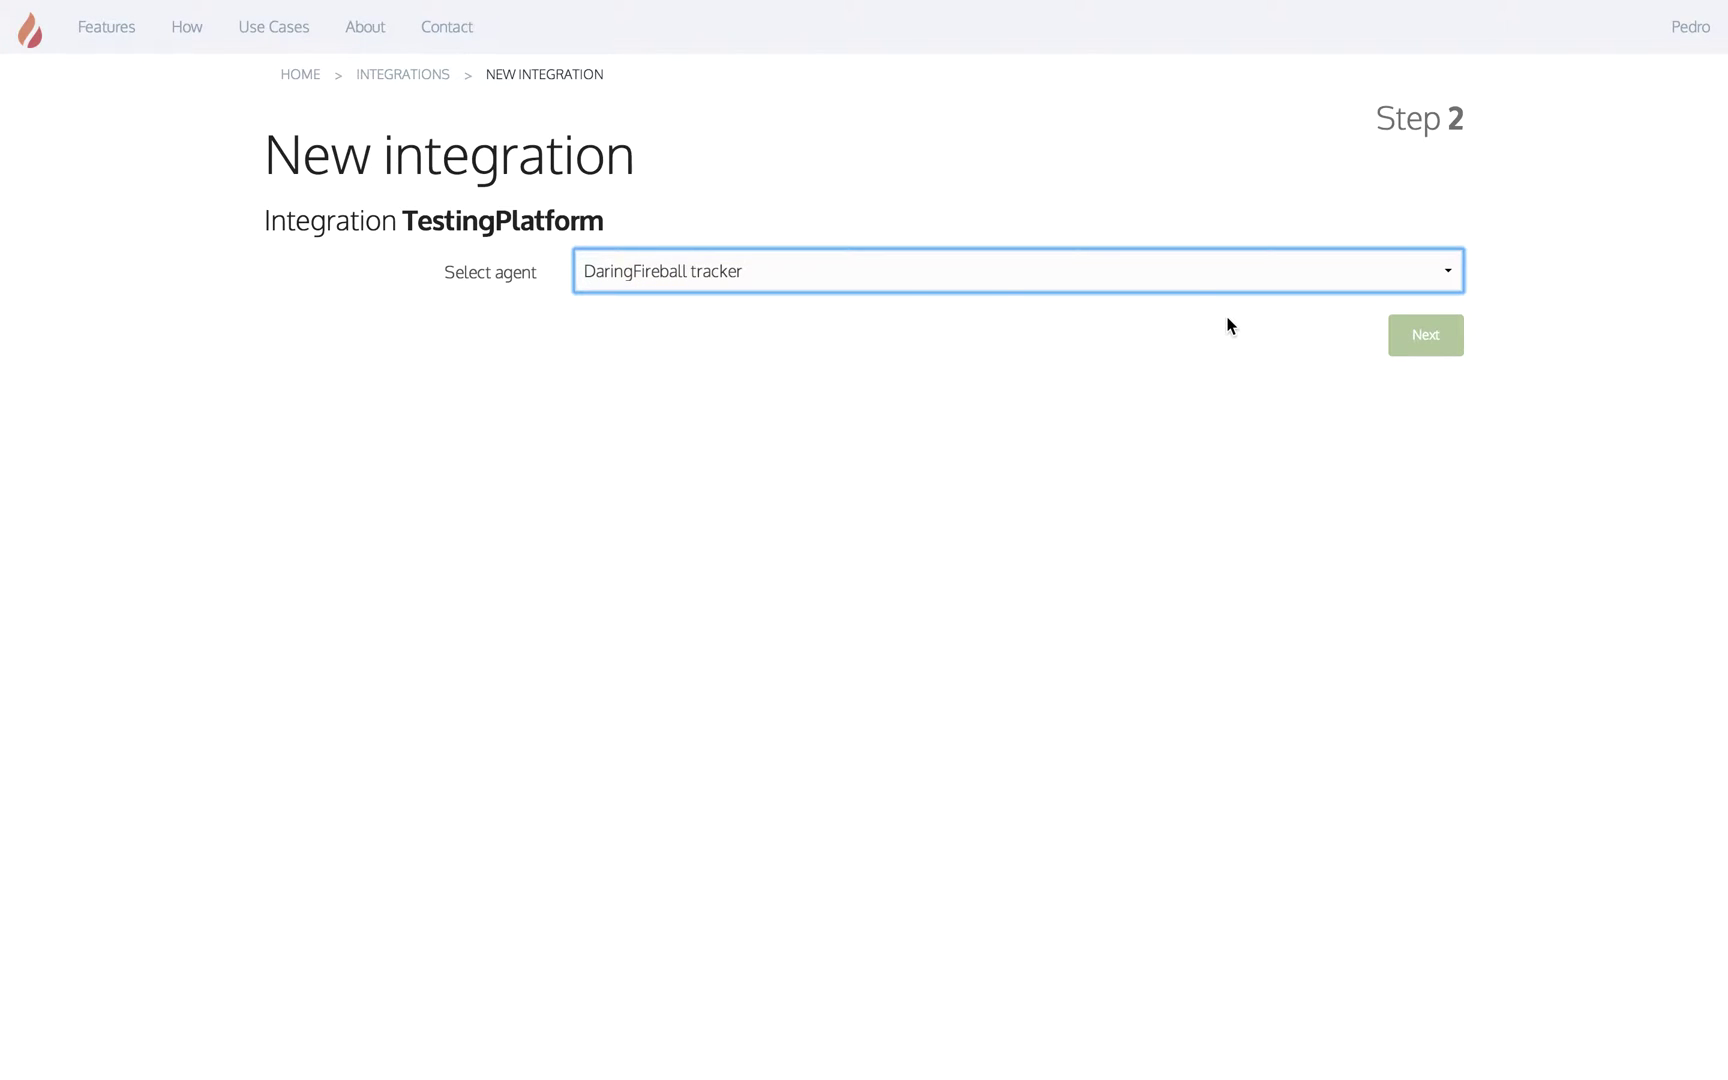
left_click(1416, 340)
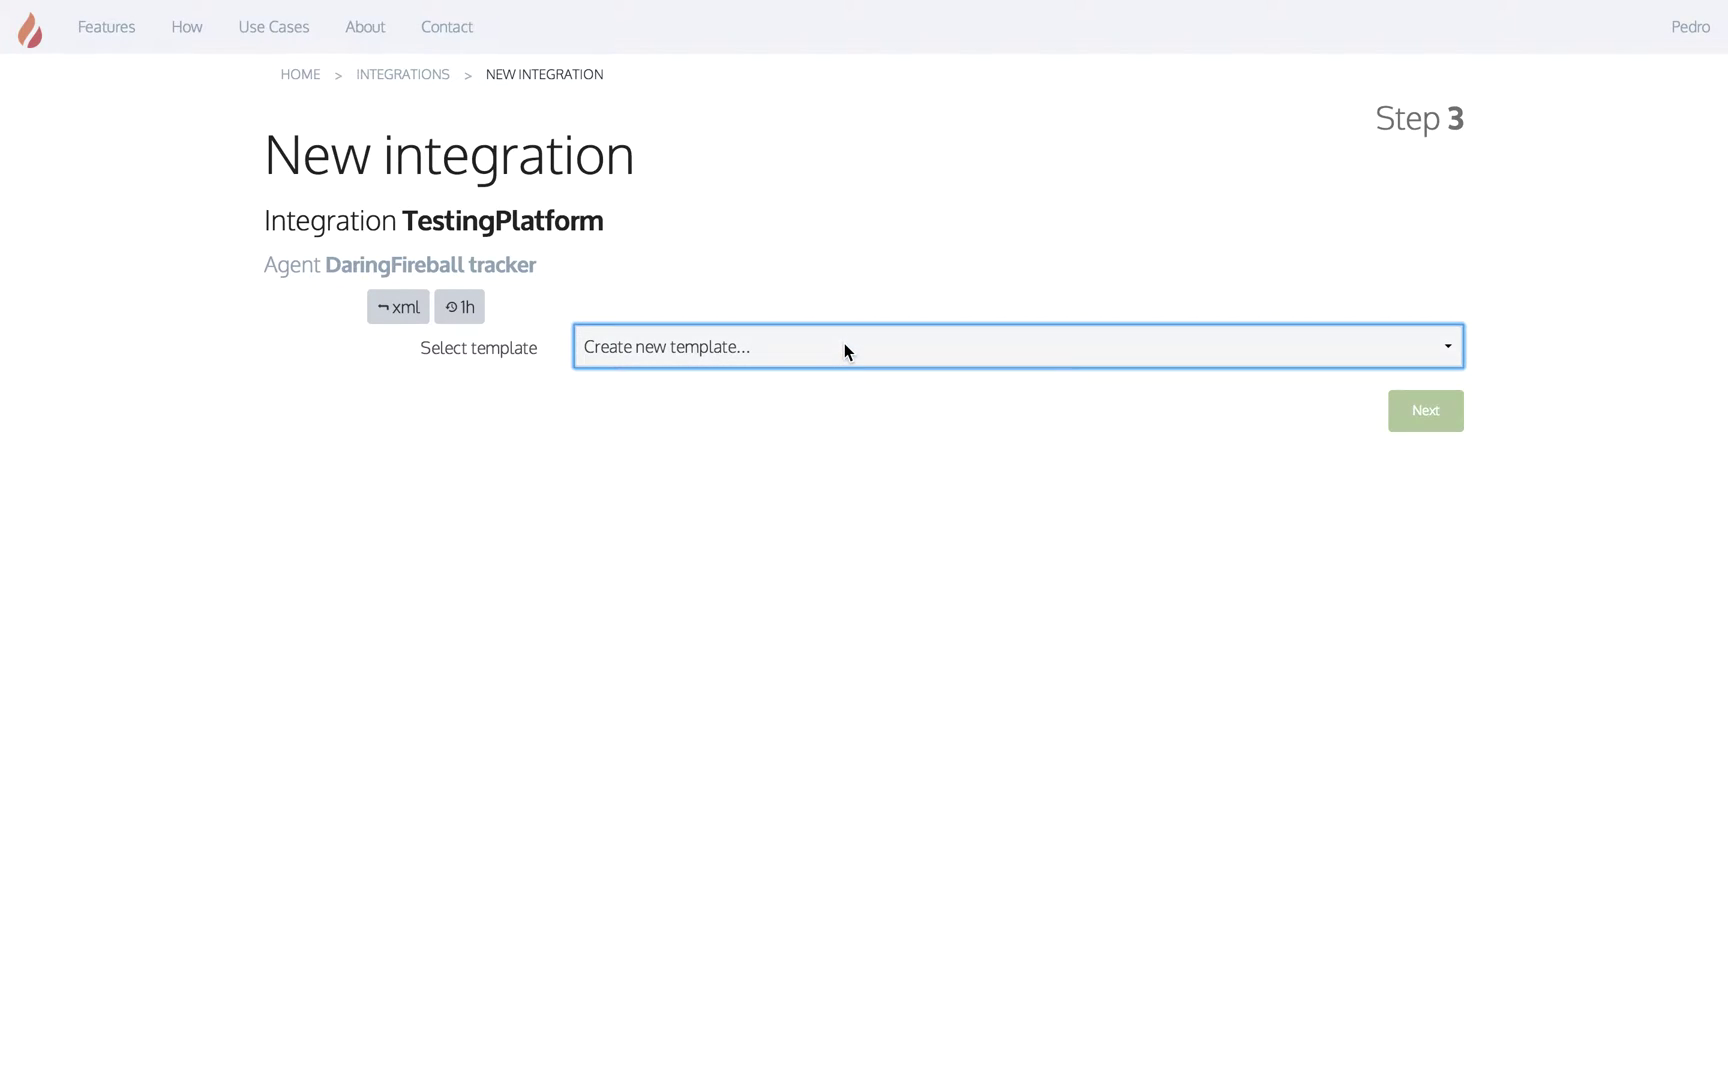
left_click(845, 345)
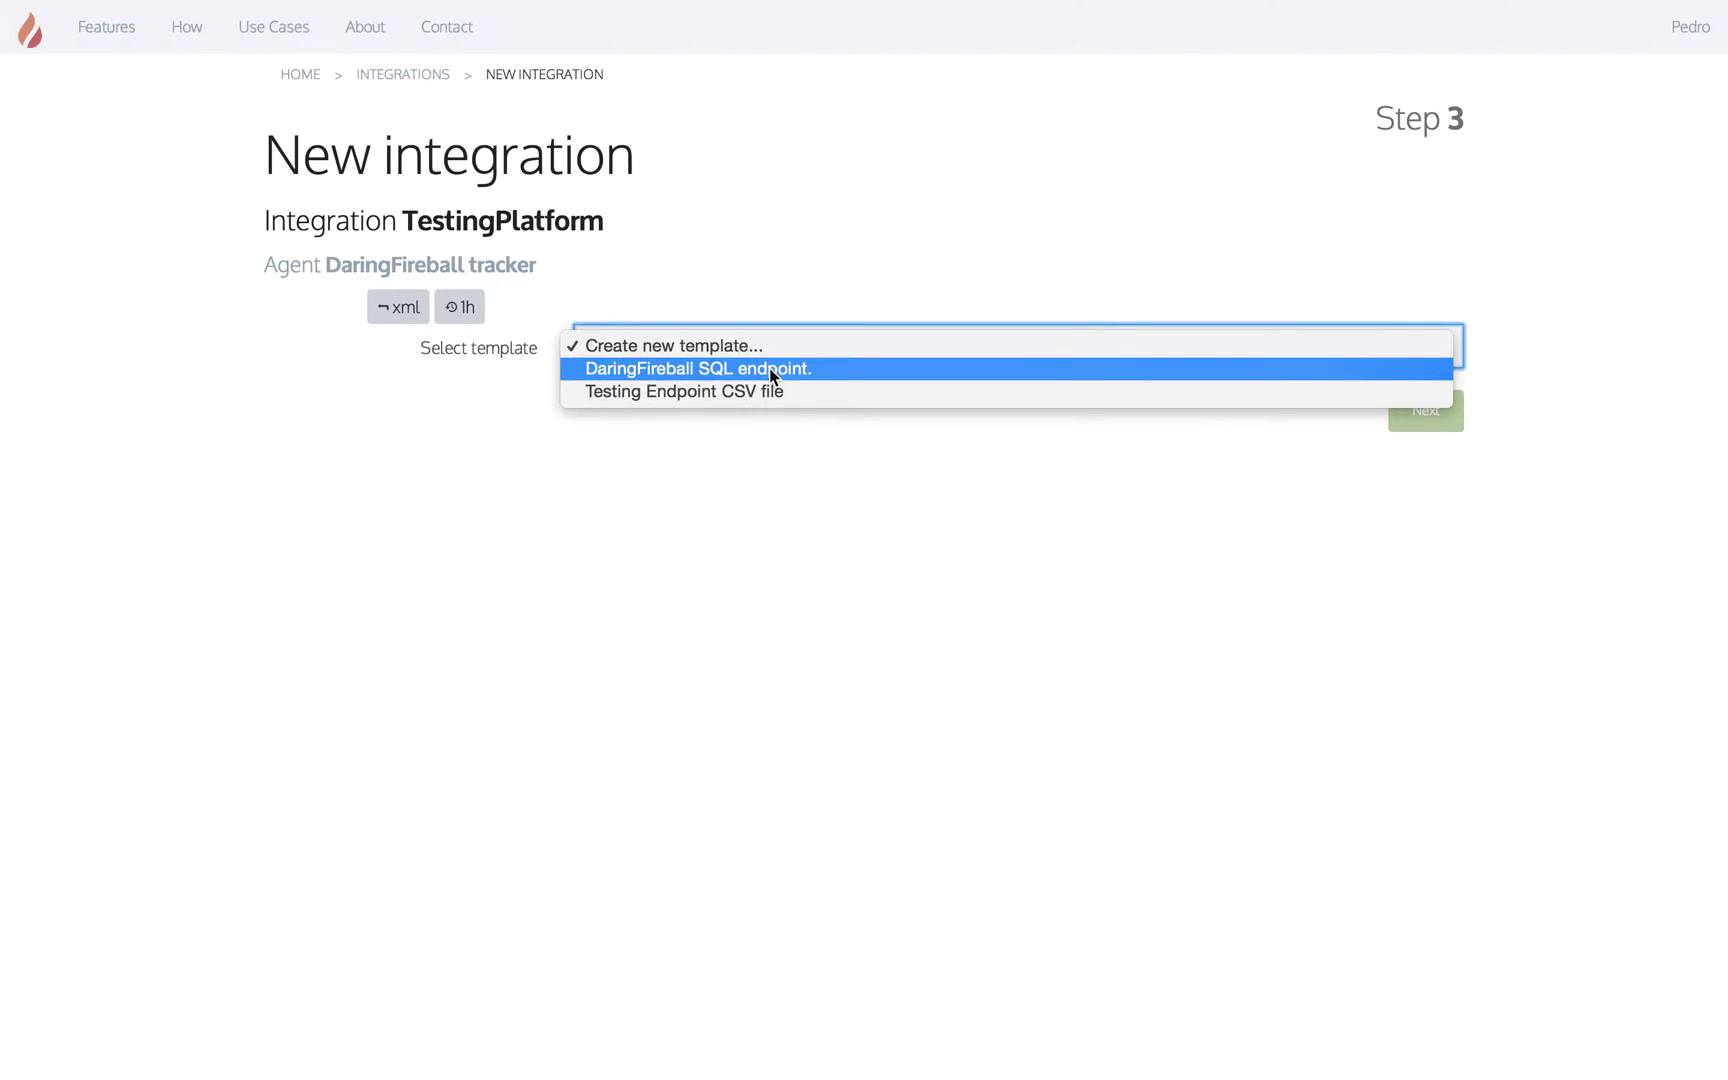
left_click(745, 391)
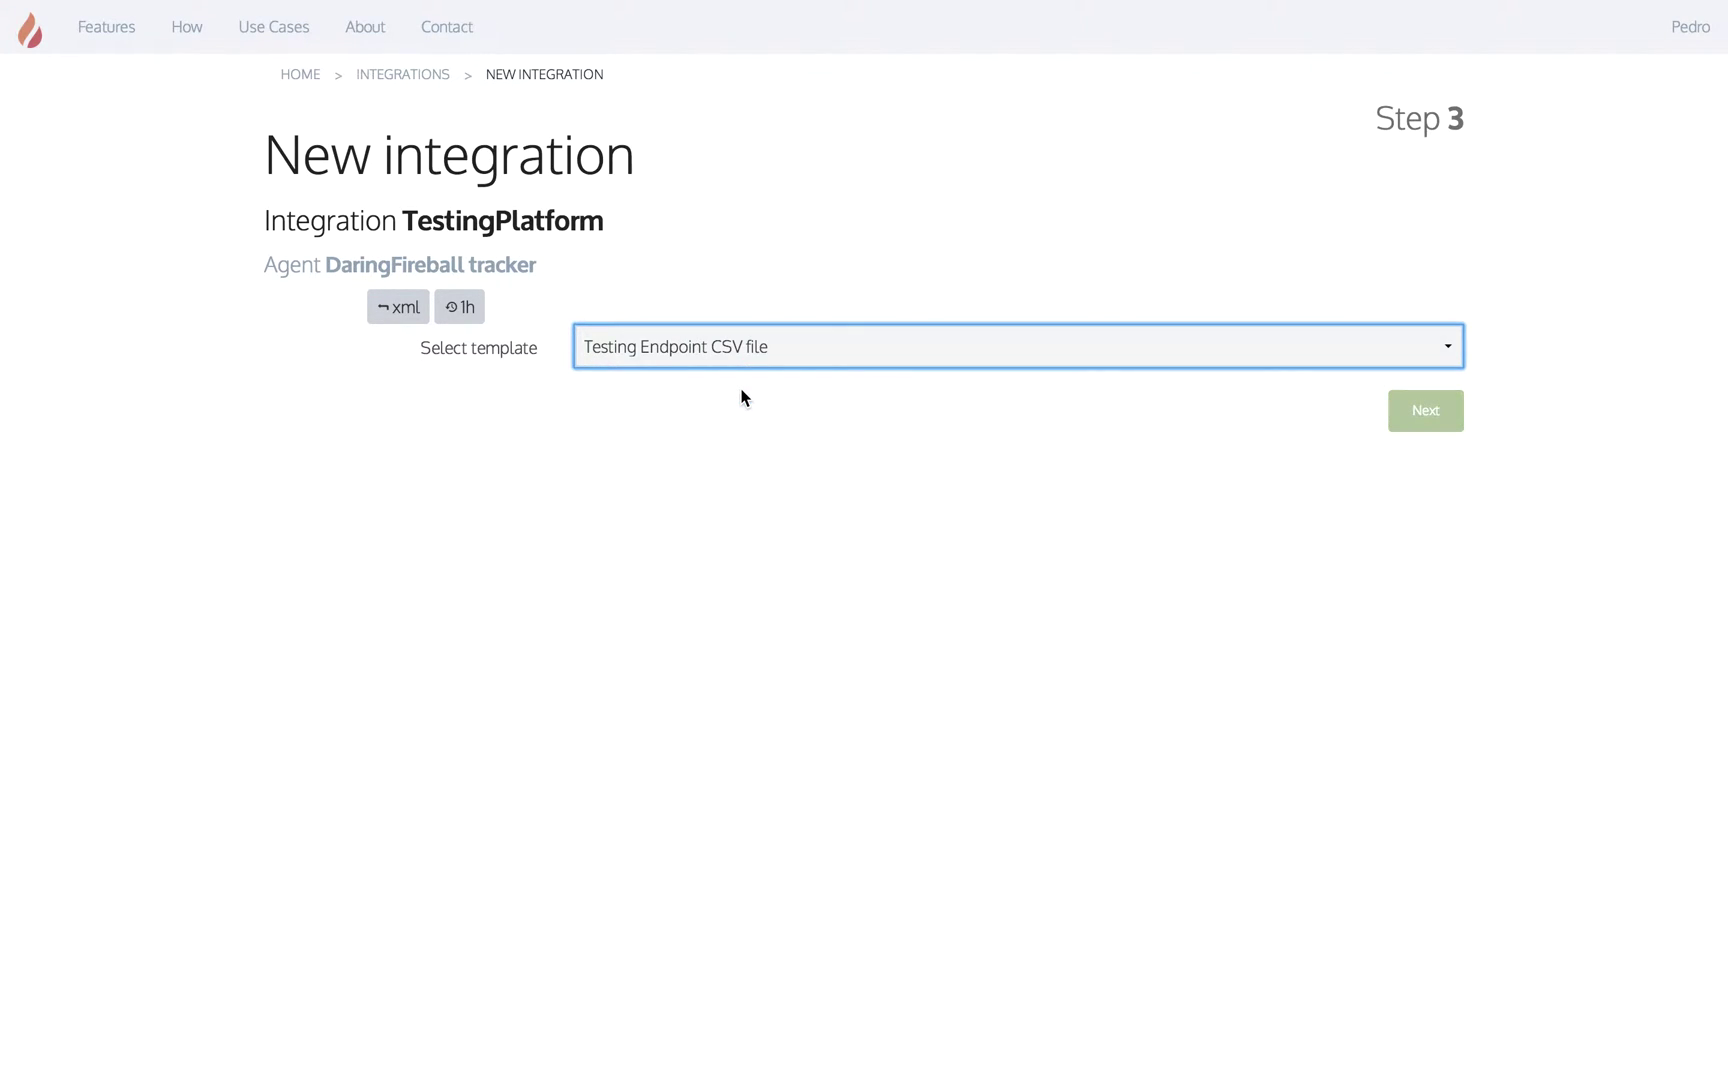
left_click(1416, 430)
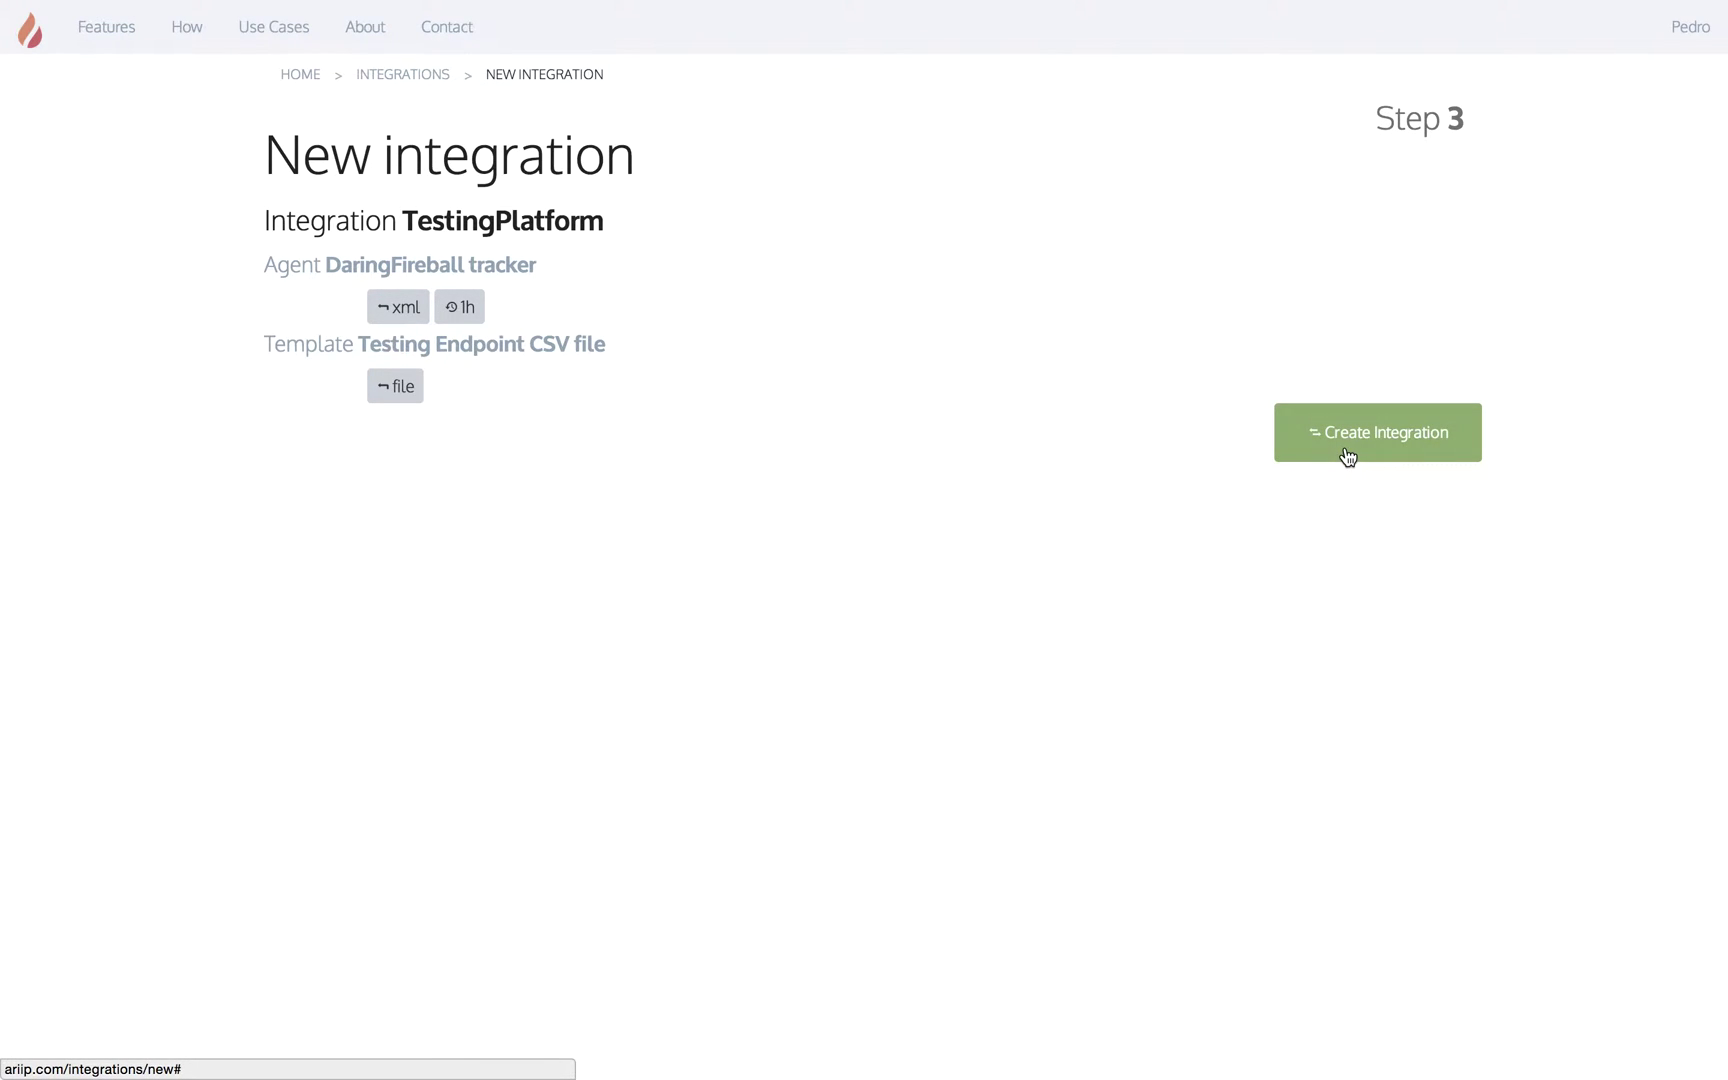
left_click(1348, 457)
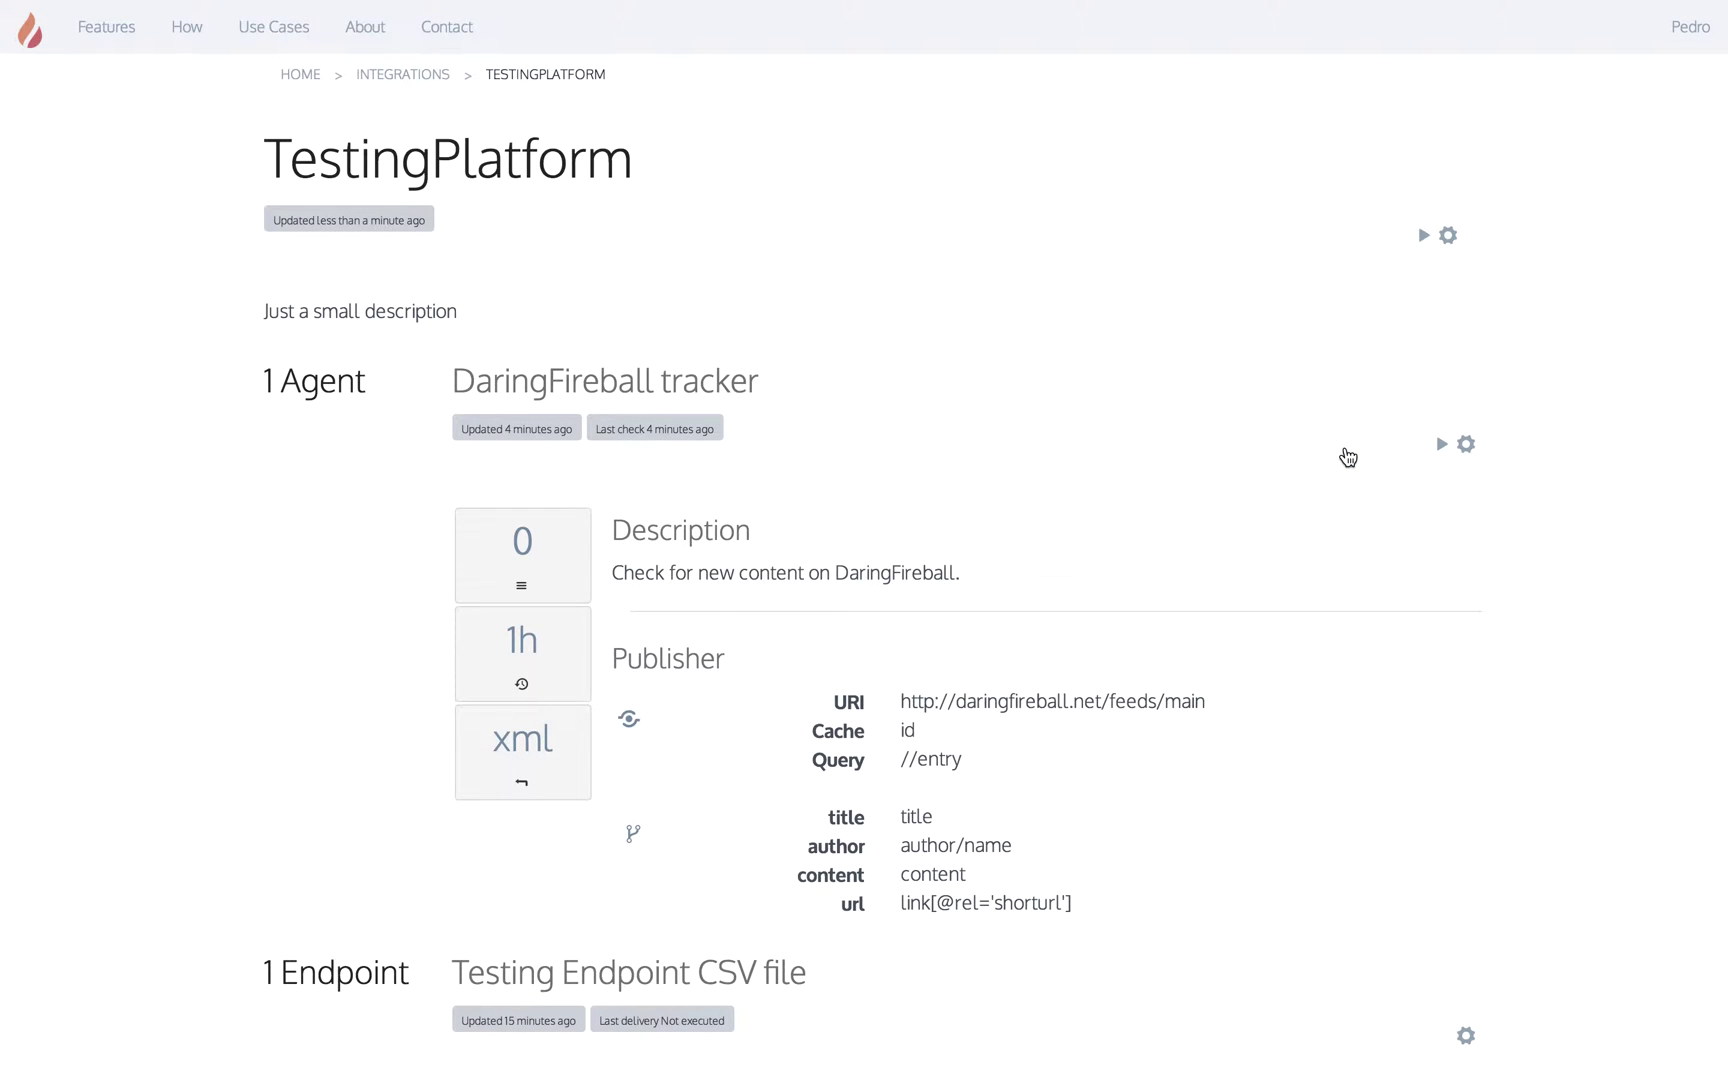
- Examine the TestingPlatform integration's agent and endpoint details, including their publisher settings and content mapping
scroll(1348, 457, "down", 5)
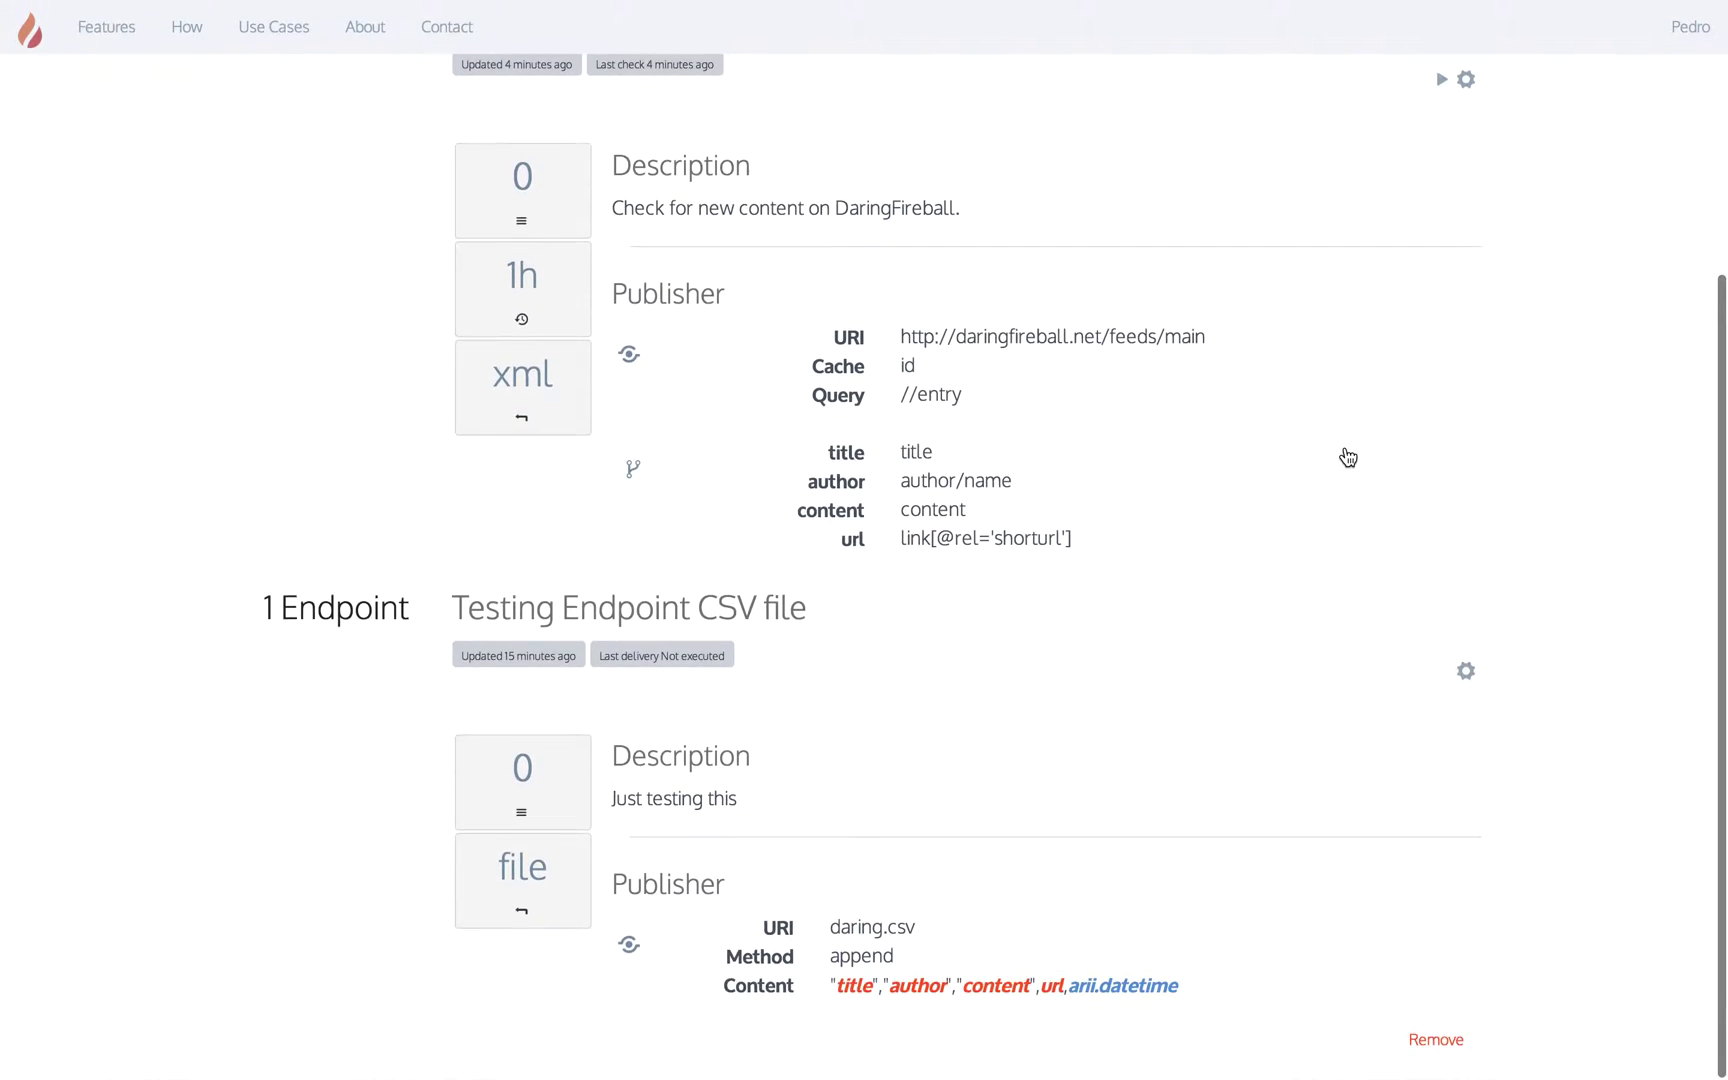
scroll(1348, 457, "up", 3)
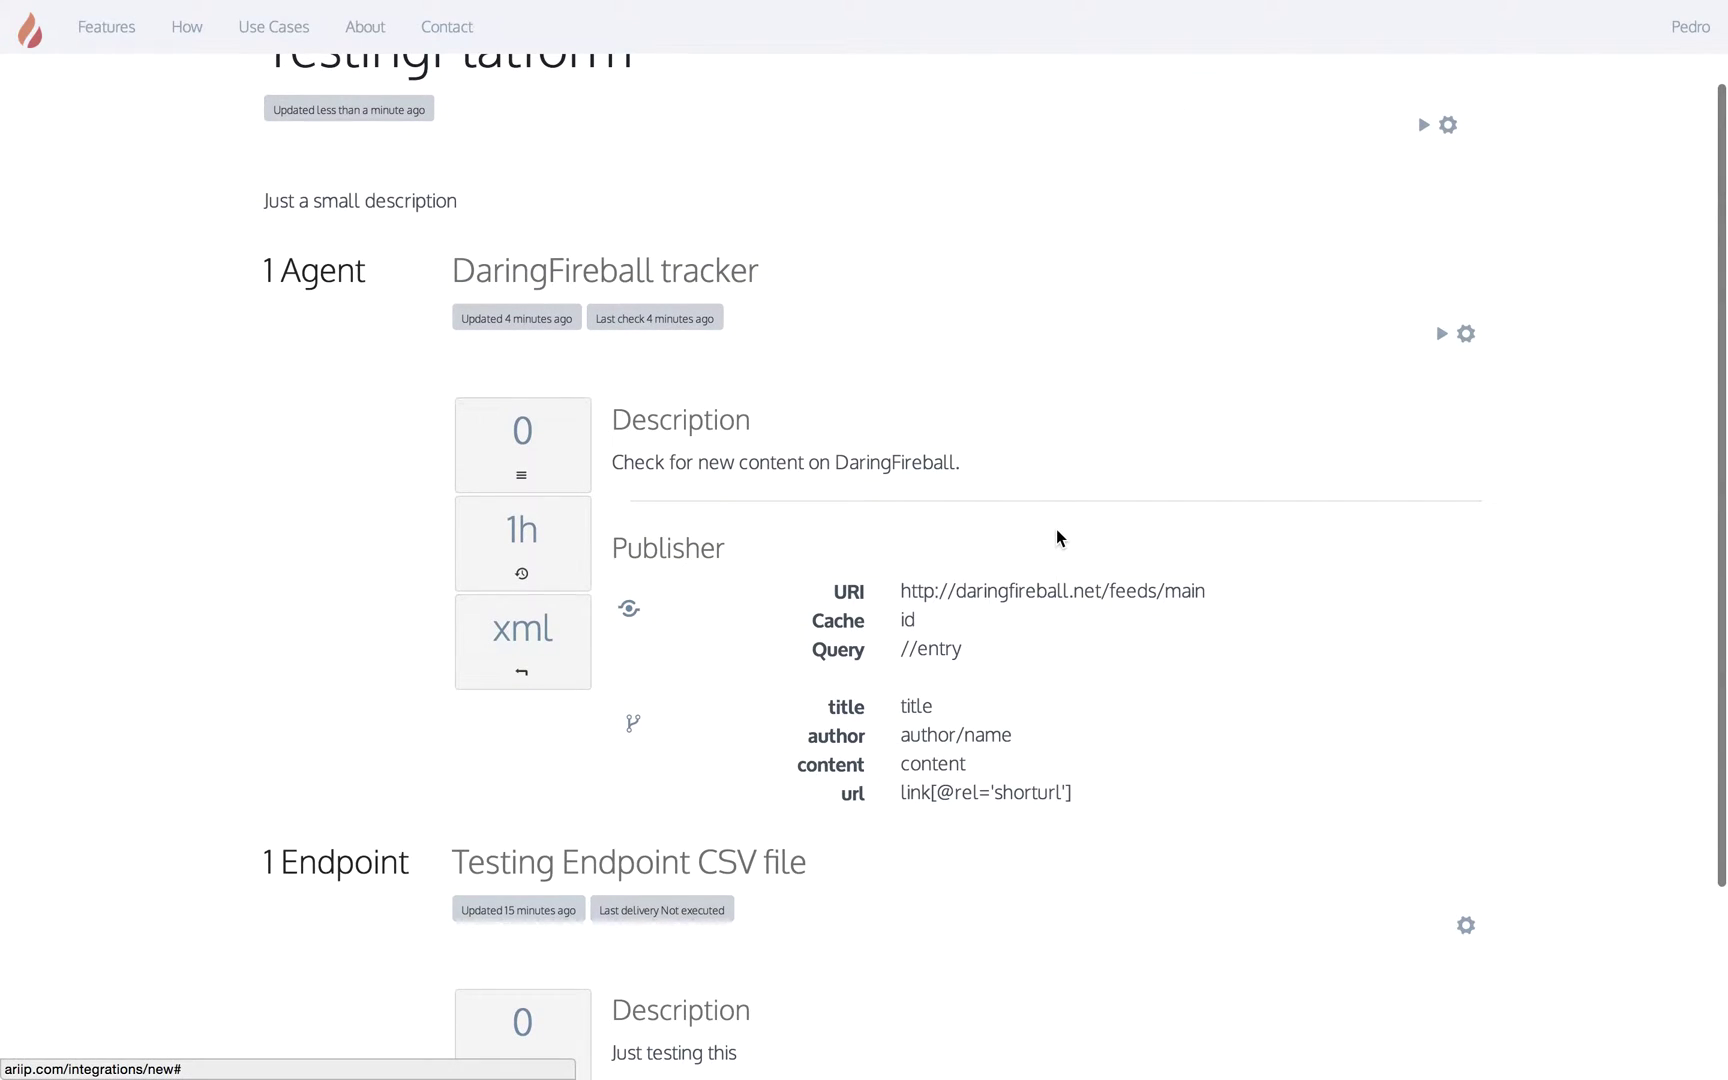
scroll(1058, 539, "down", 2)
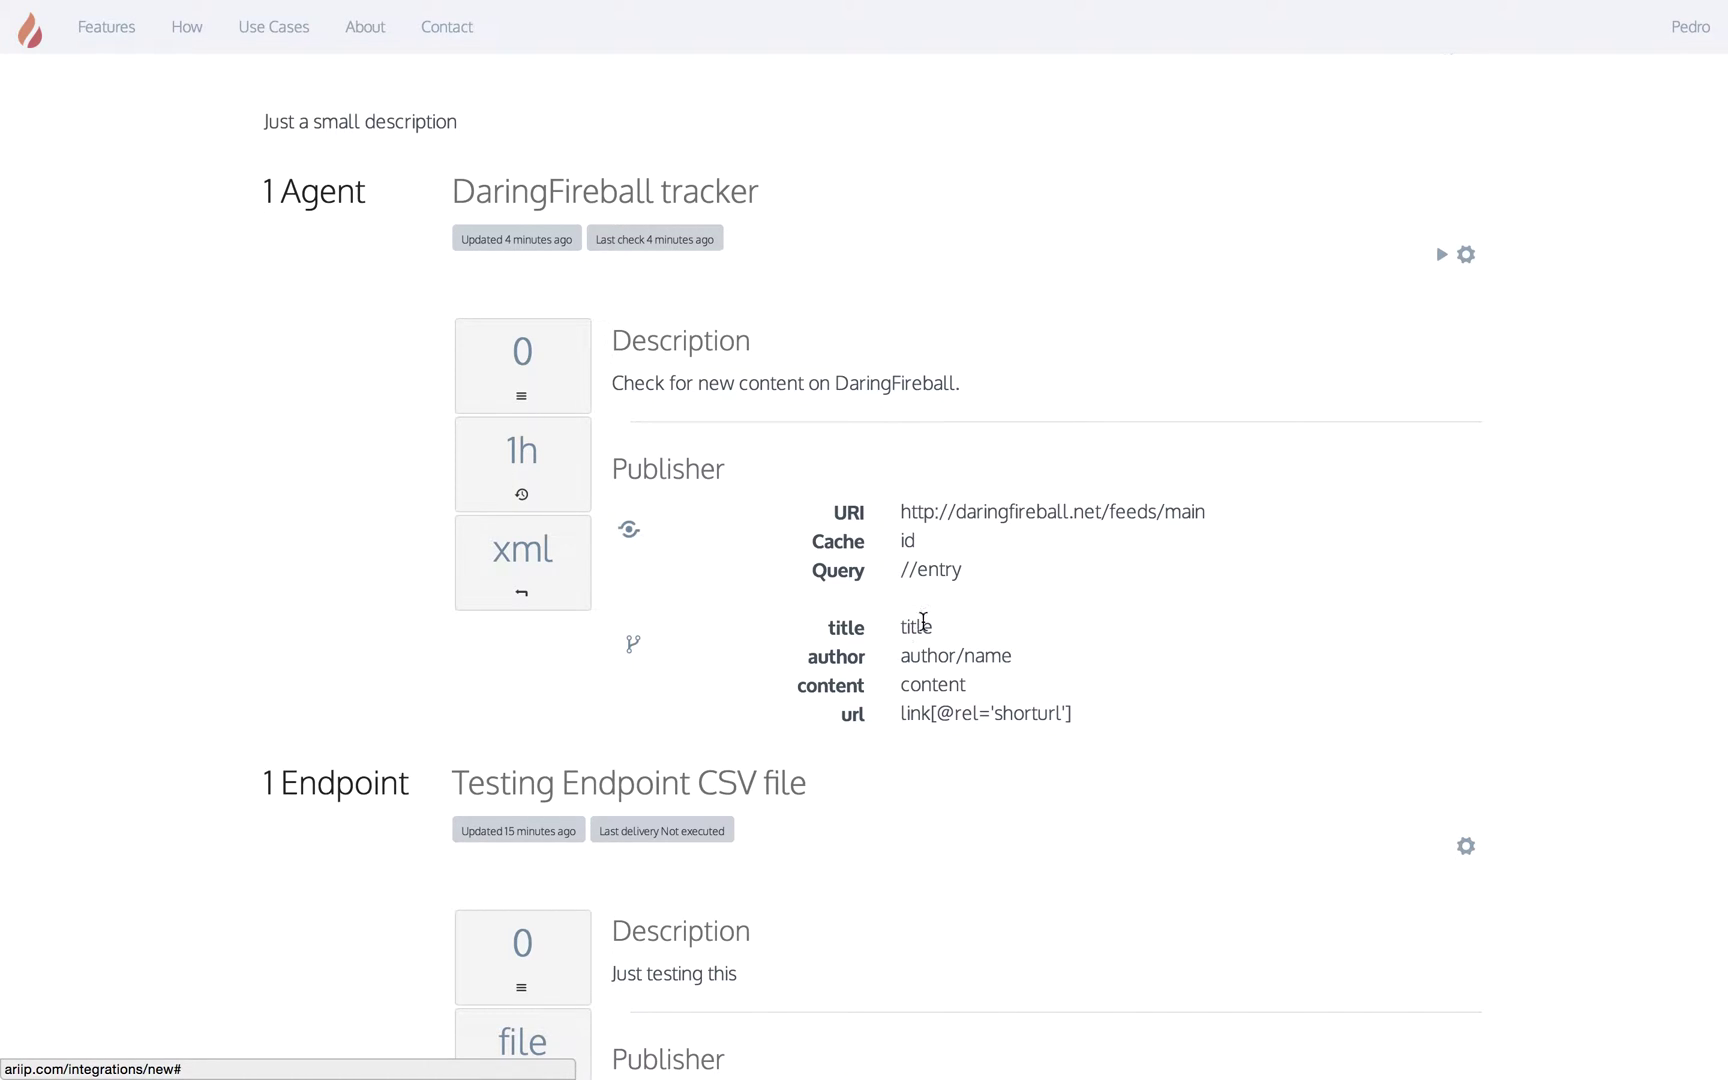
scroll(922, 621, "down", 2)
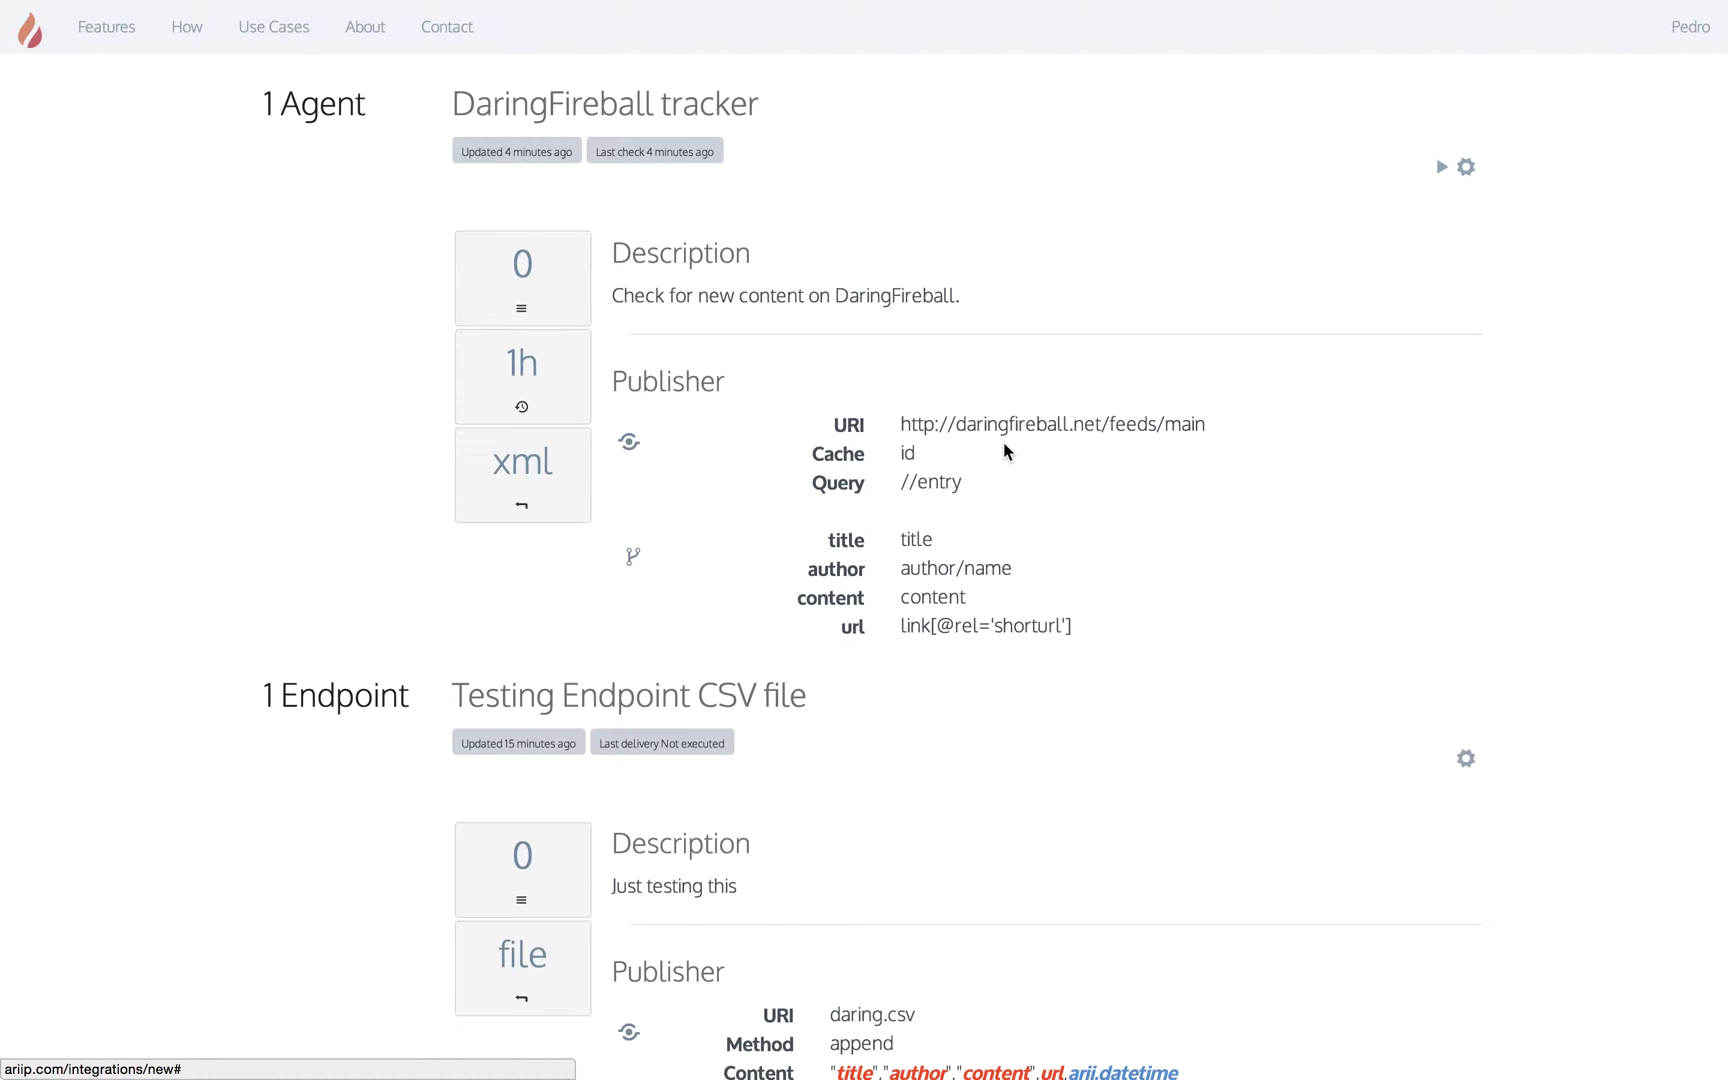
scroll(1006, 451, "down", 1)
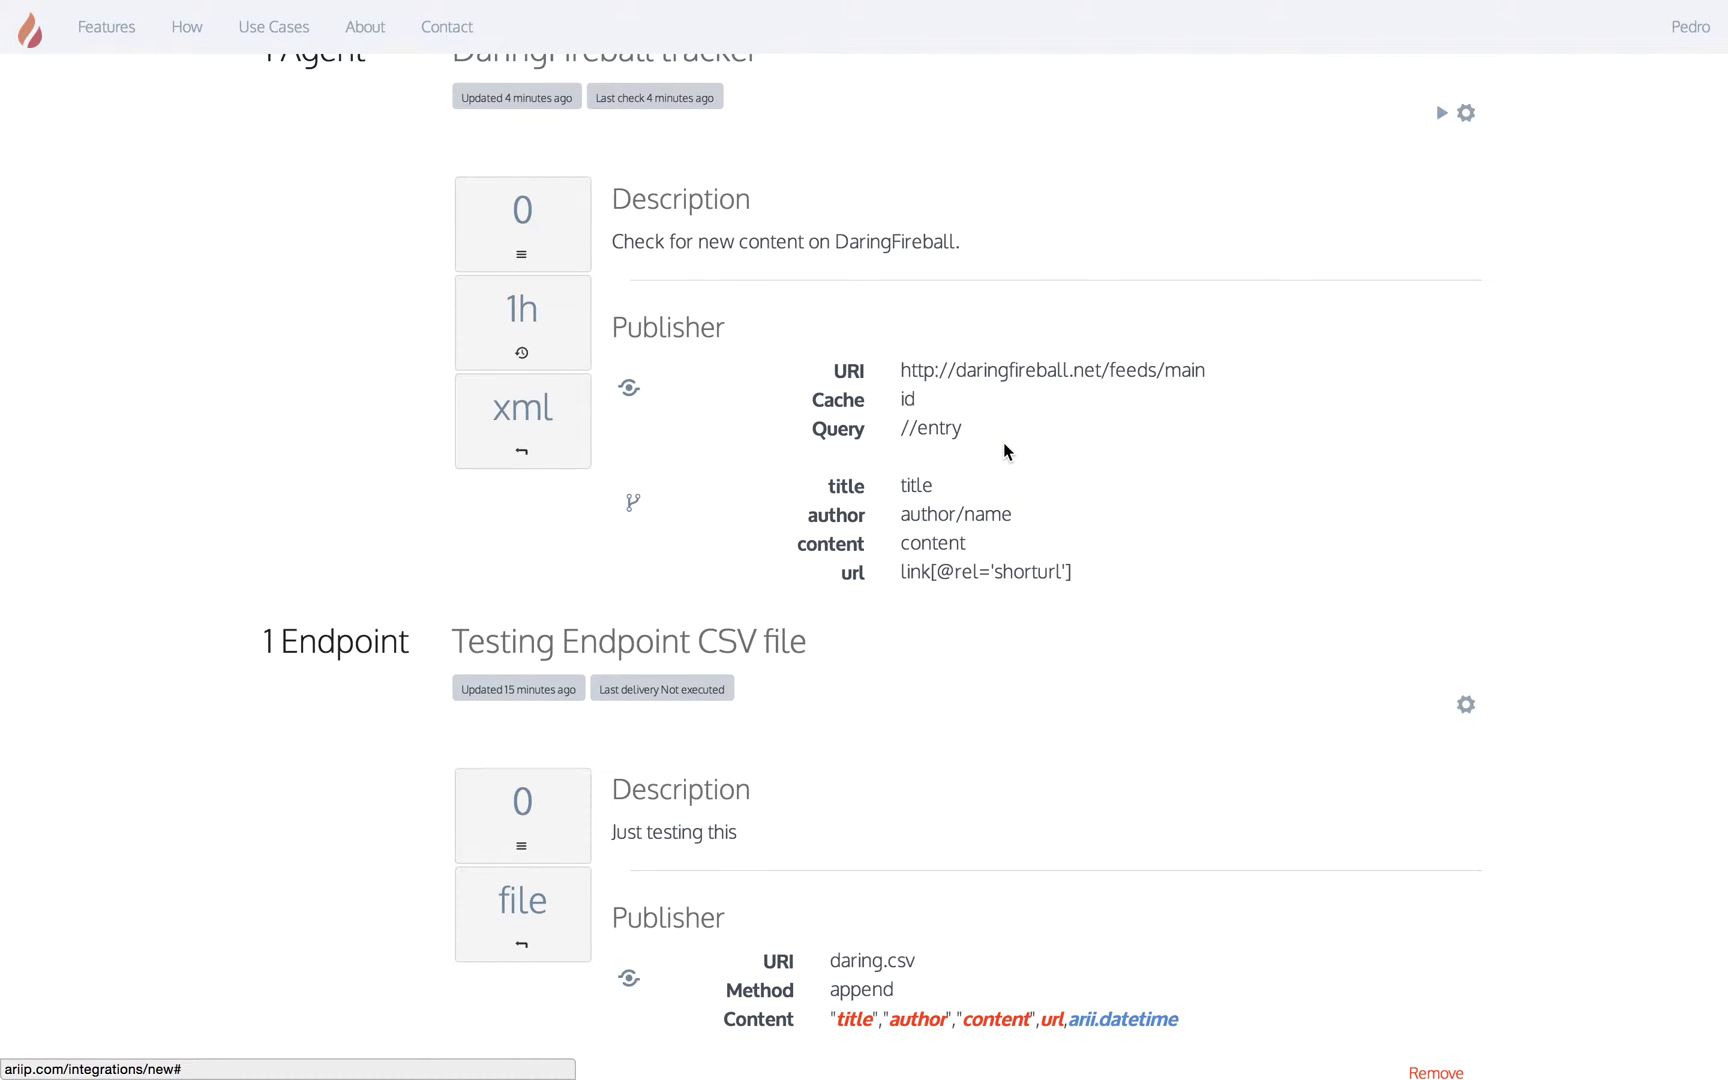
scroll(926, 535, "down", 1)
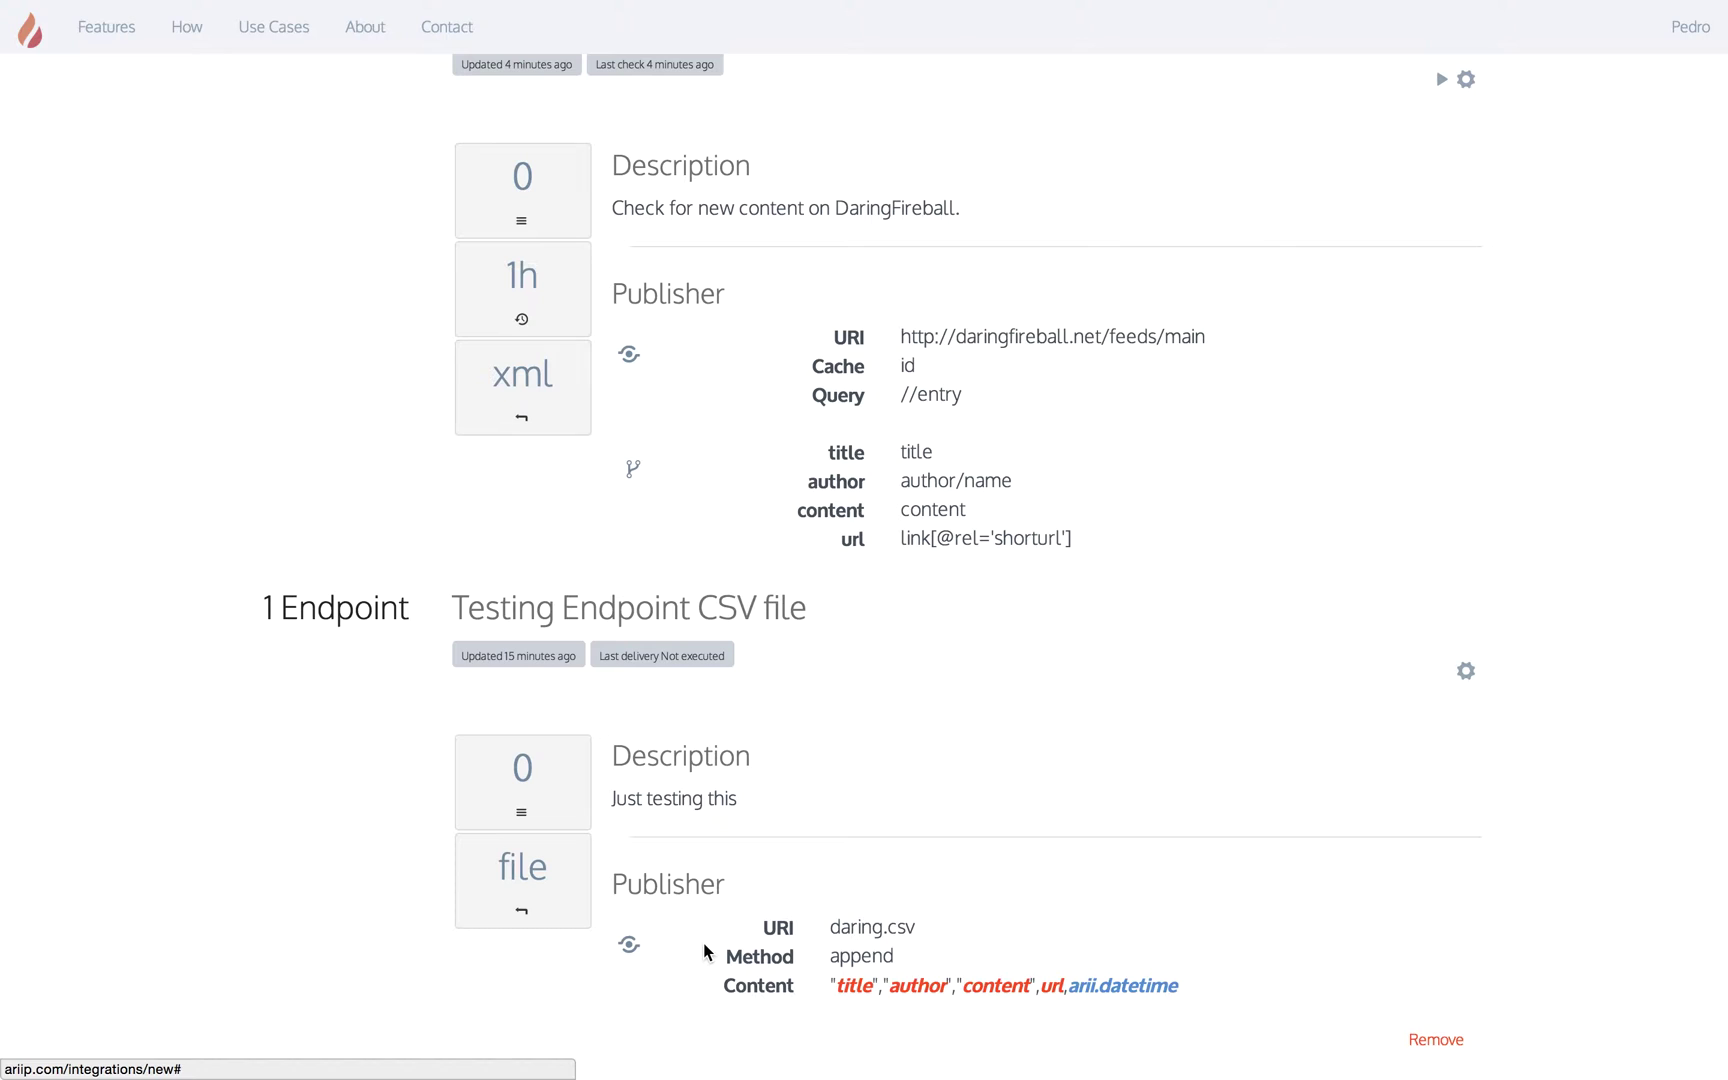
mouse_move(537, 860)
scroll(906, 498, "up", 5)
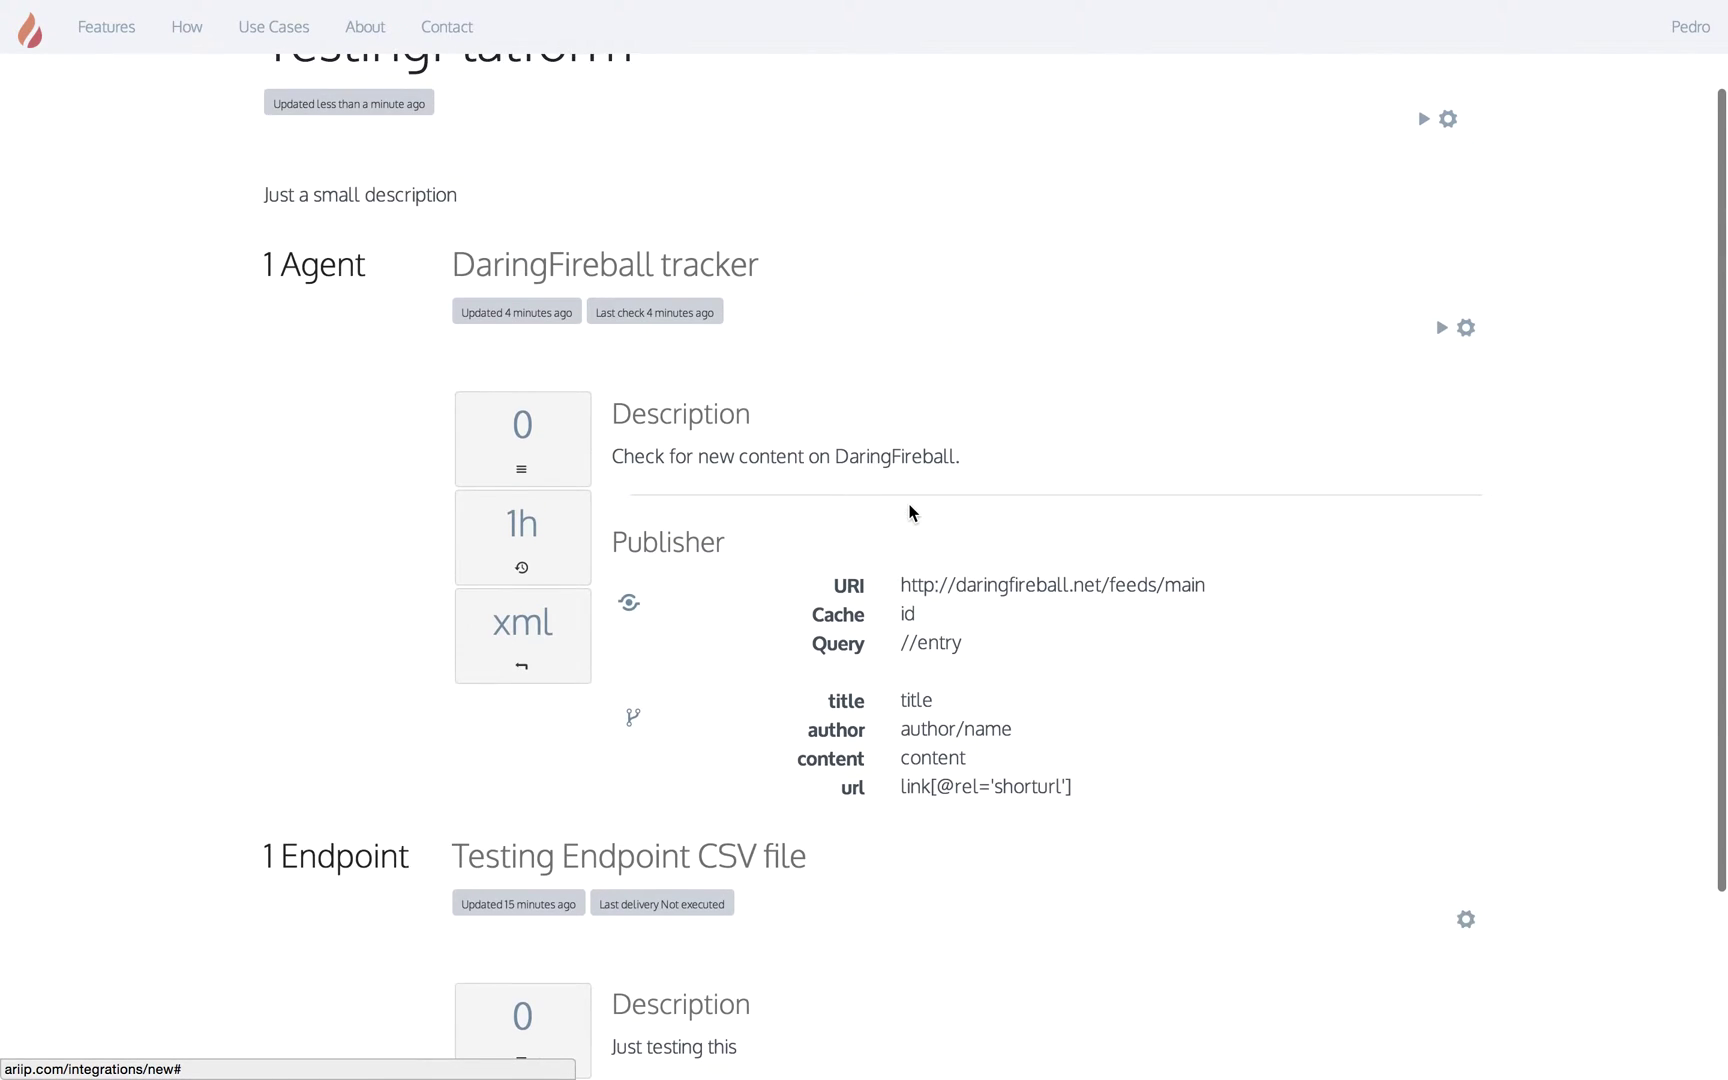
scroll(910, 506, "down", 3)
scroll(910, 506, "down", 3)
scroll(910, 506, "up", 10)
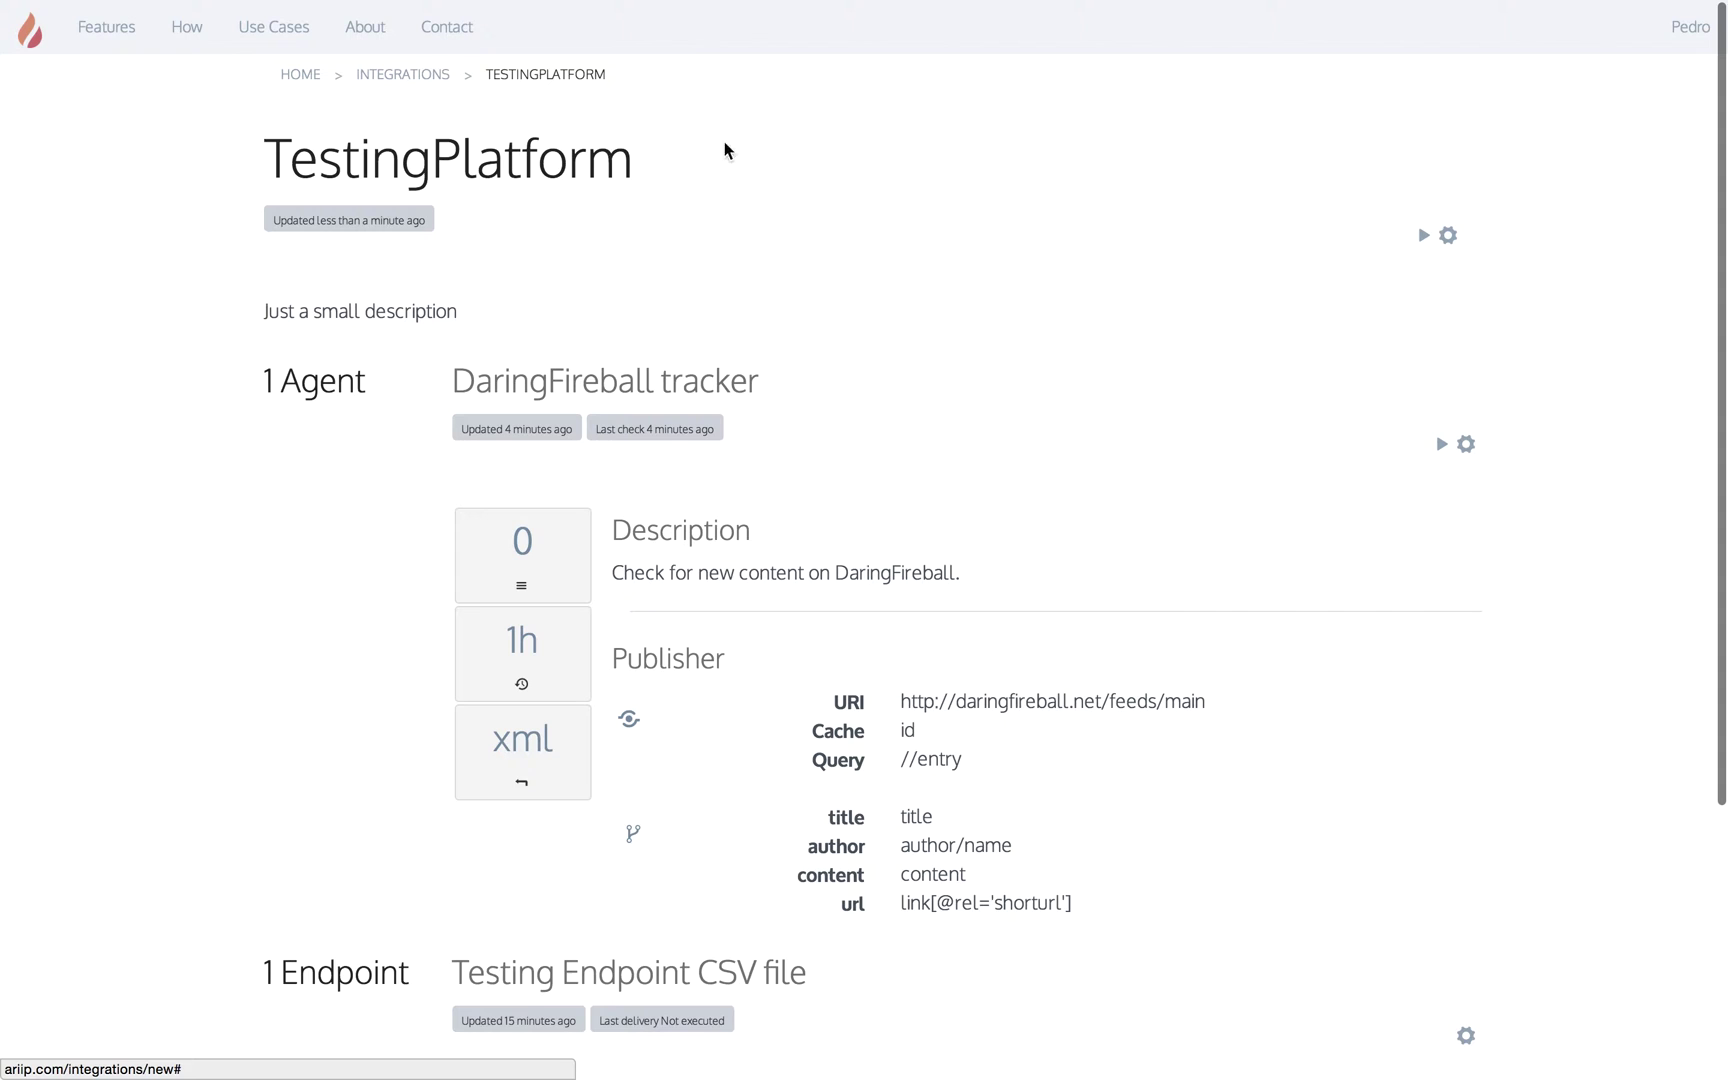
- Execute the TestingPlatform integration from the integrations list and look over its details page
left_click(440, 80)
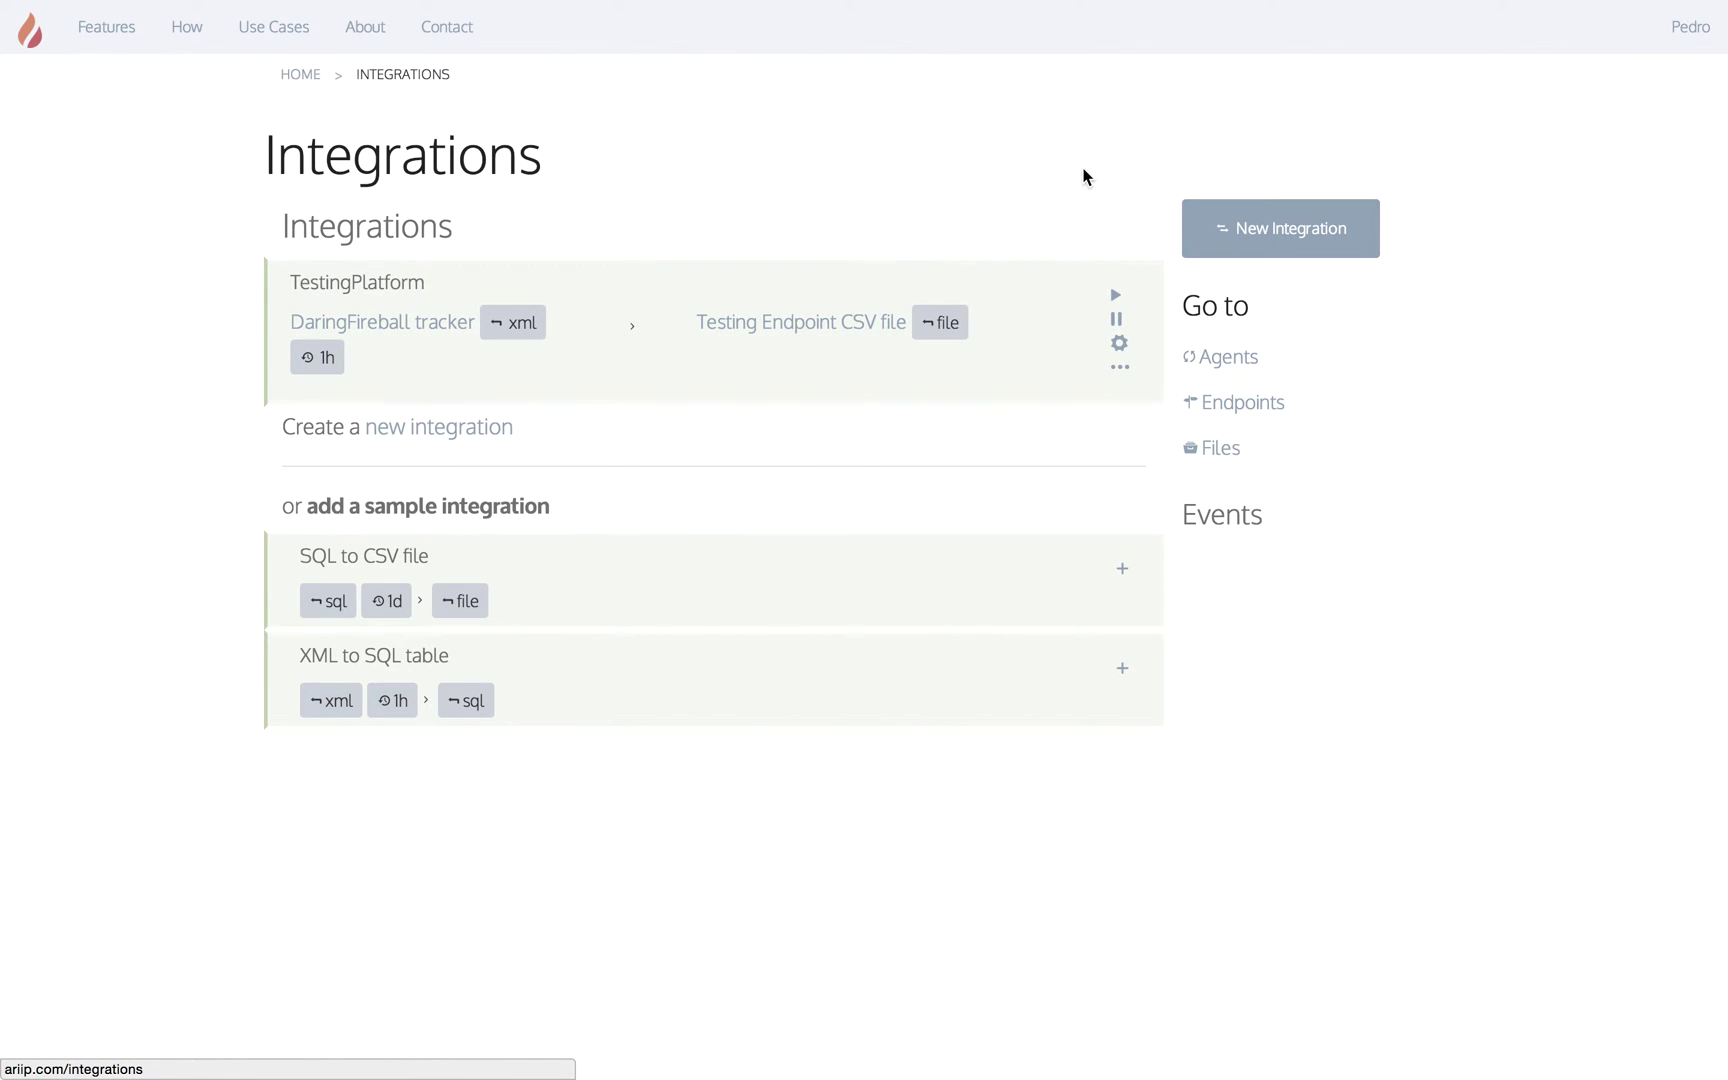
left_click(1117, 300)
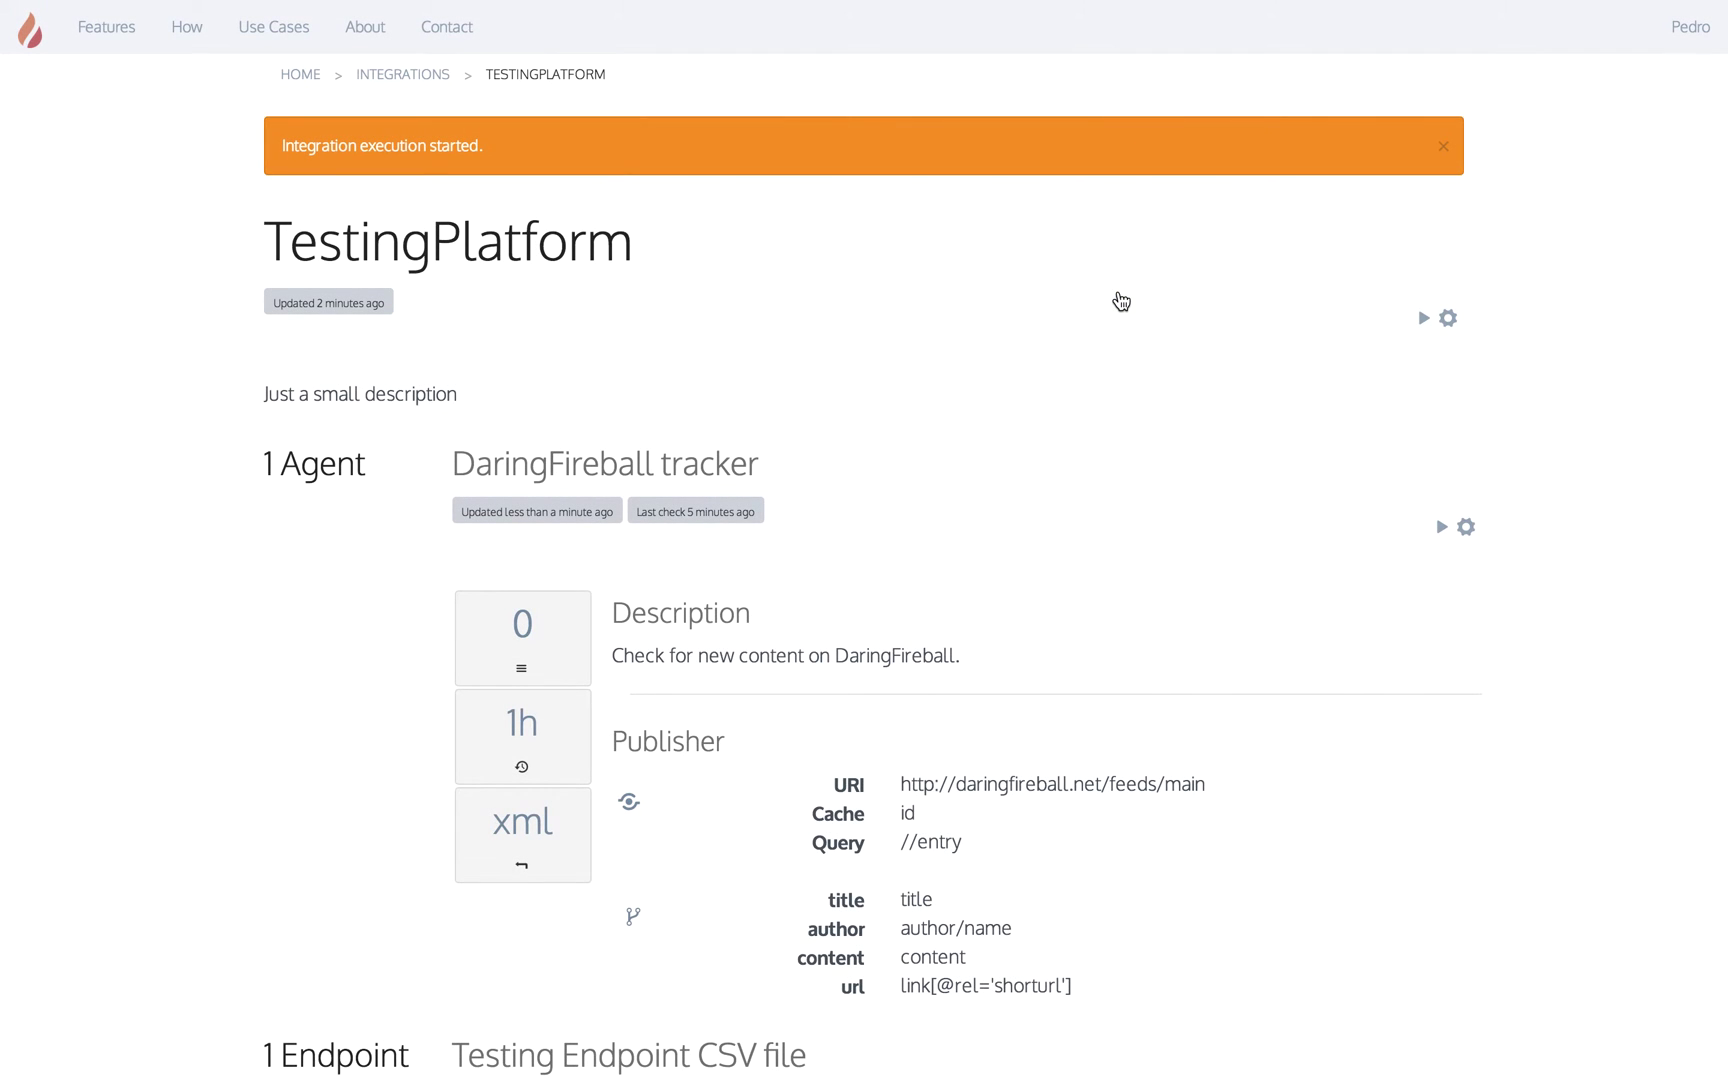
scroll(1118, 294, "down", 5)
scroll(1118, 294, "down", 3)
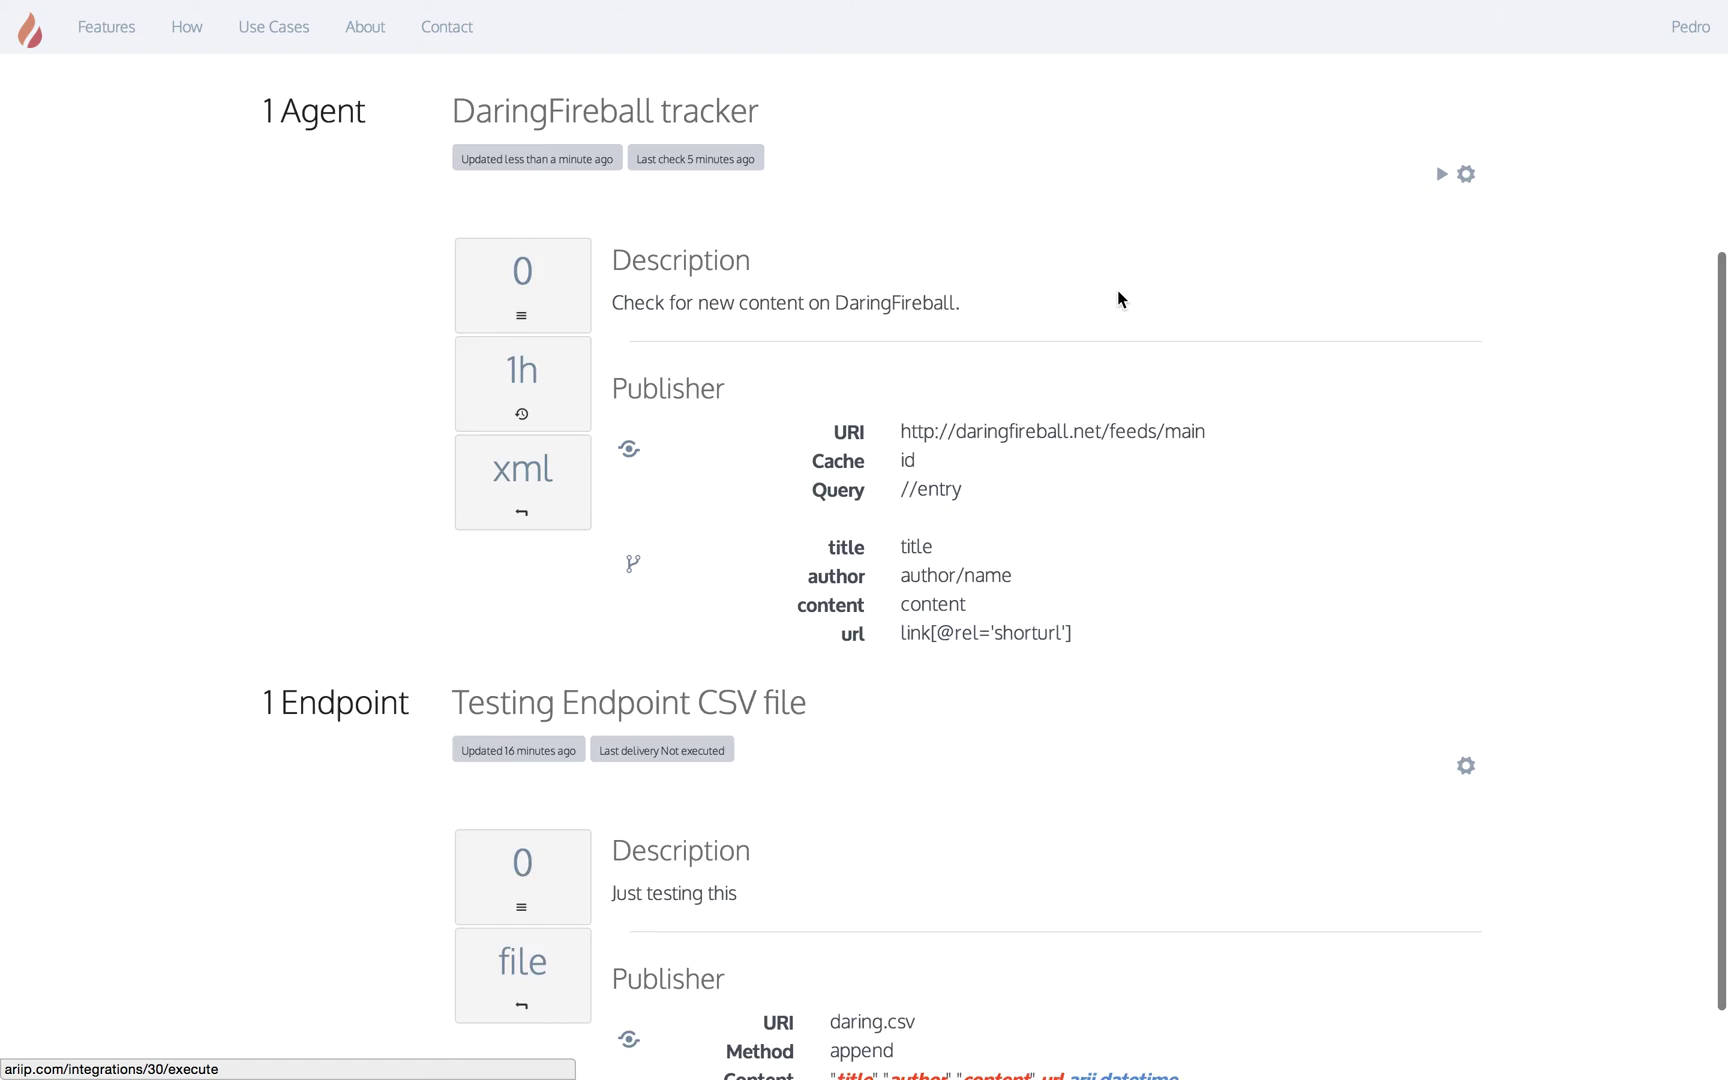
scroll(1116, 289, "up", 8)
- Return to the integrations overview and check the list of recent events
left_click(296, 82)
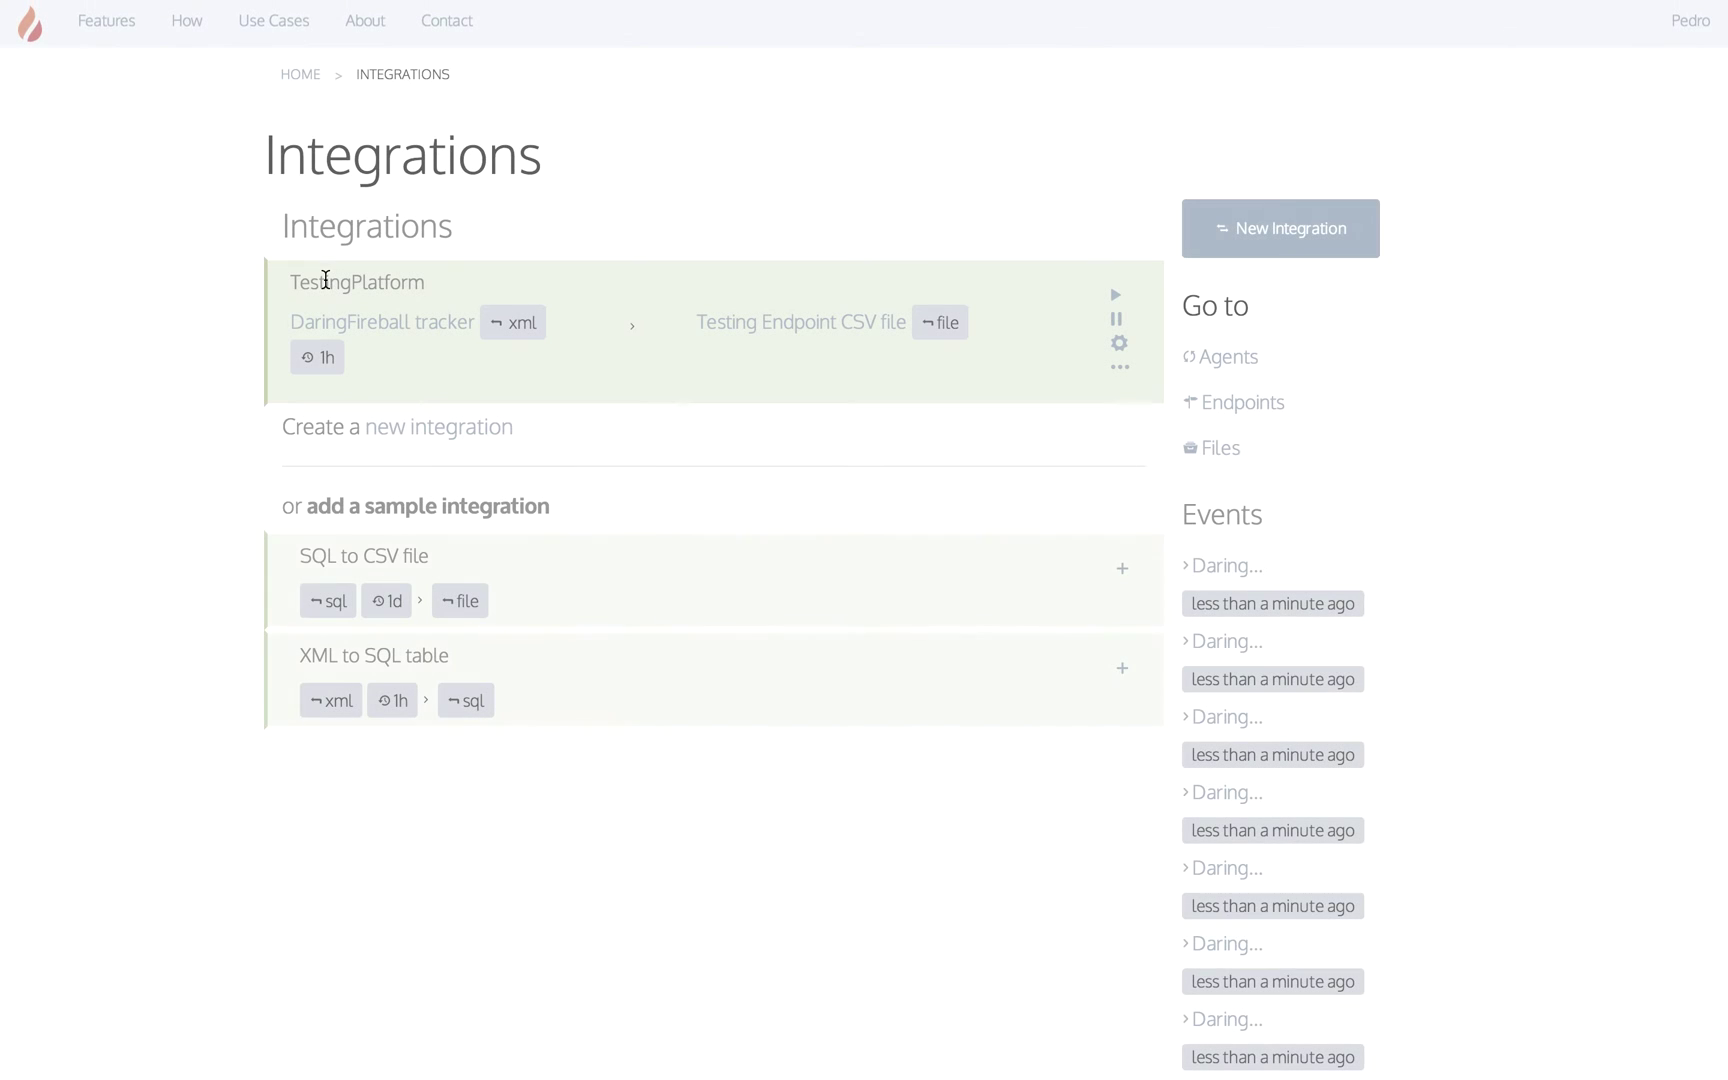
scroll(1277, 530, "down", 1)
scroll(1277, 544, "down", 4)
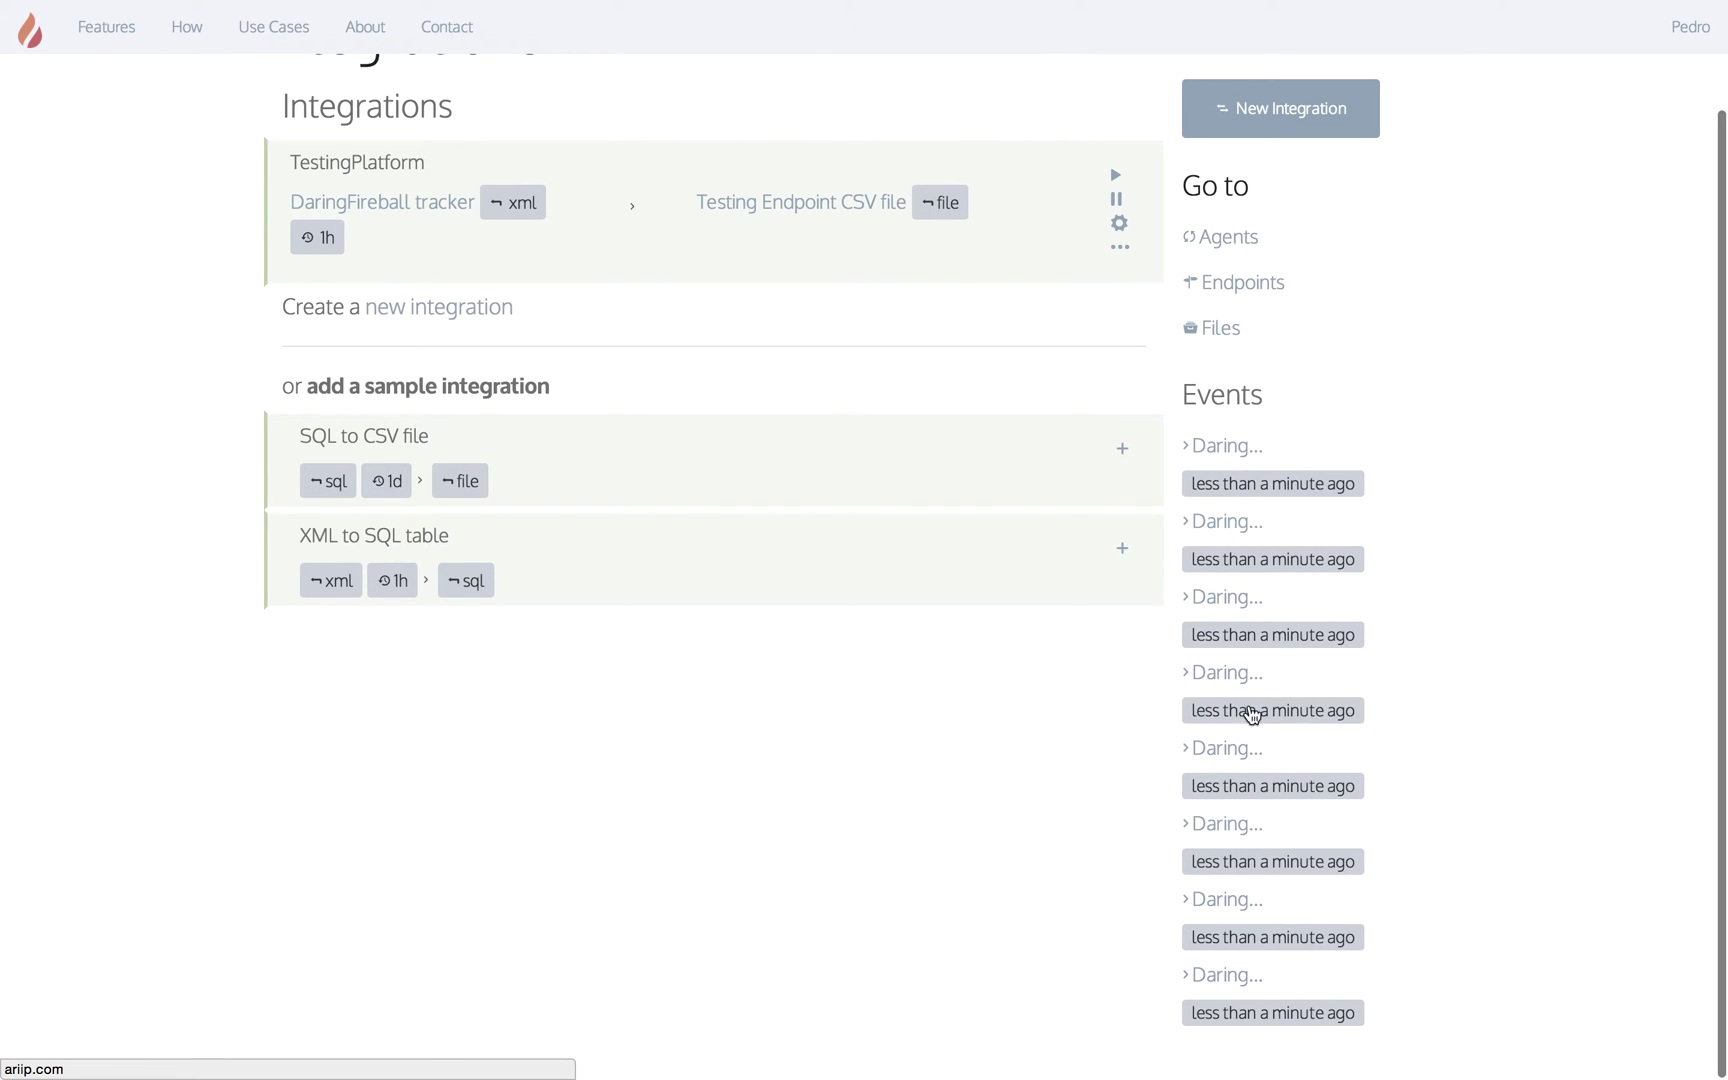
scroll(1247, 752, "up", 5)
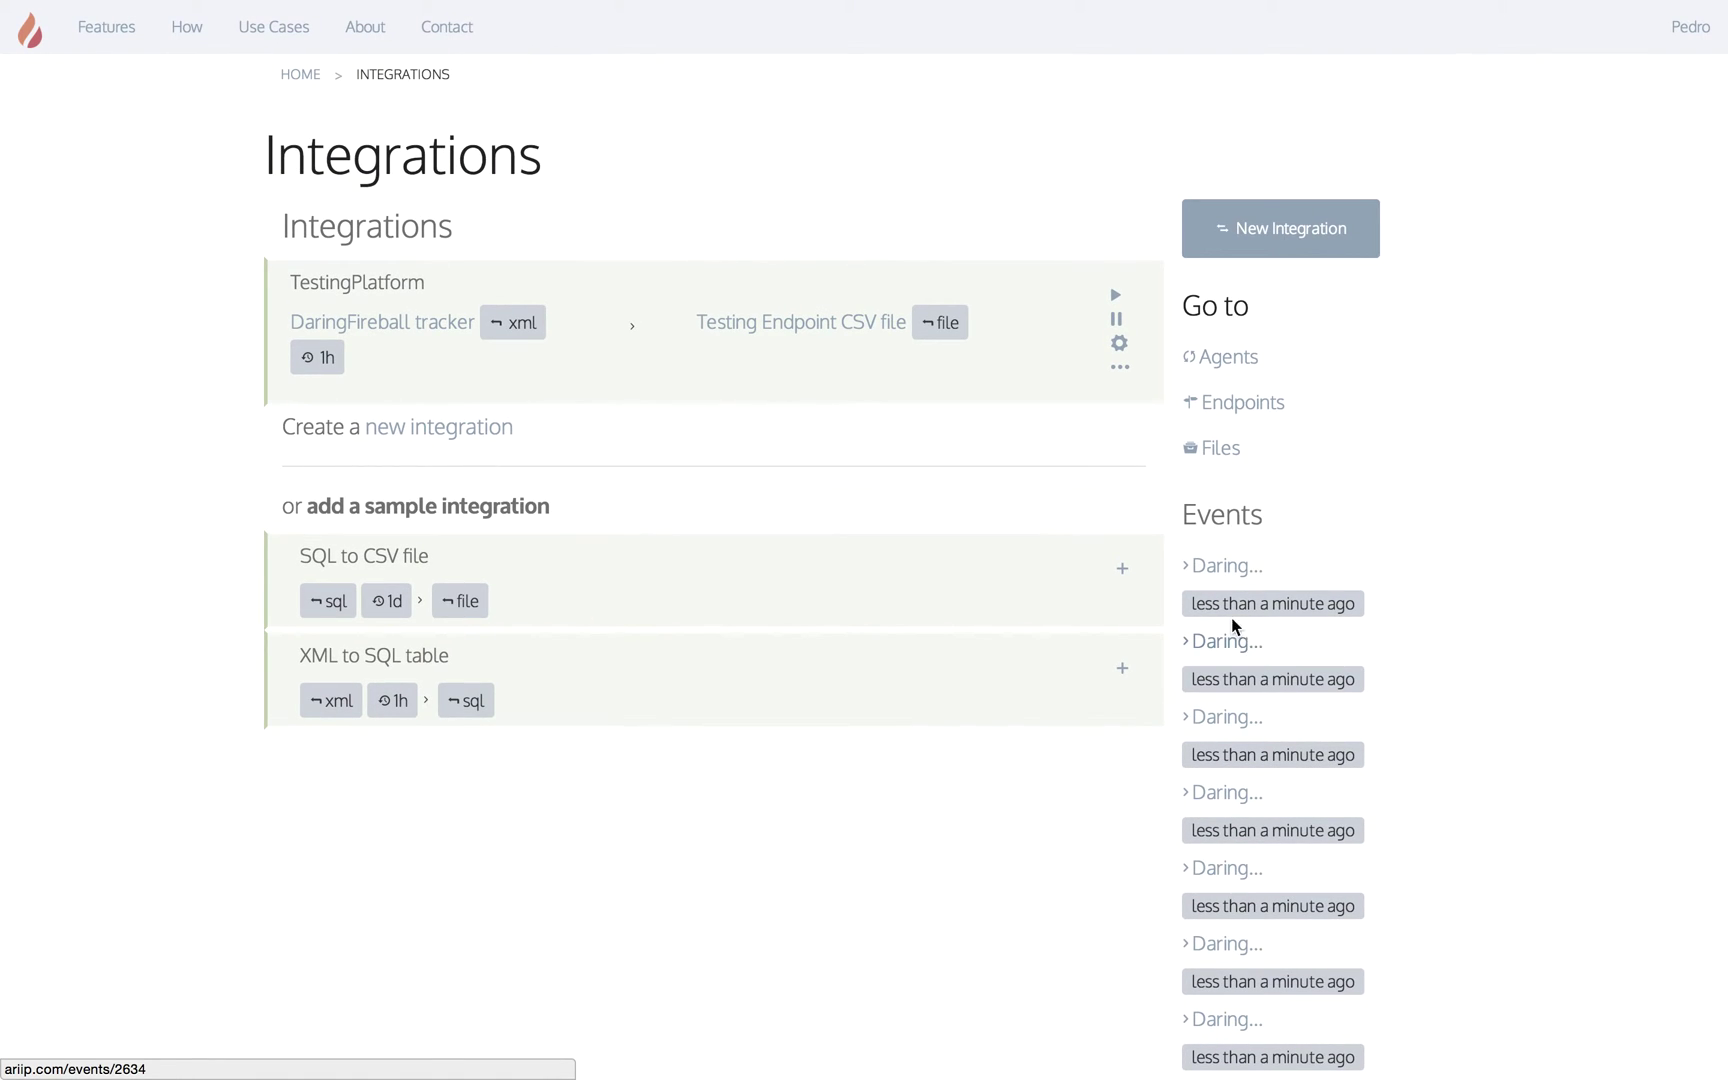
- Download daring.csv from the stored files and open it in Sublime Text
left_click(1226, 450)
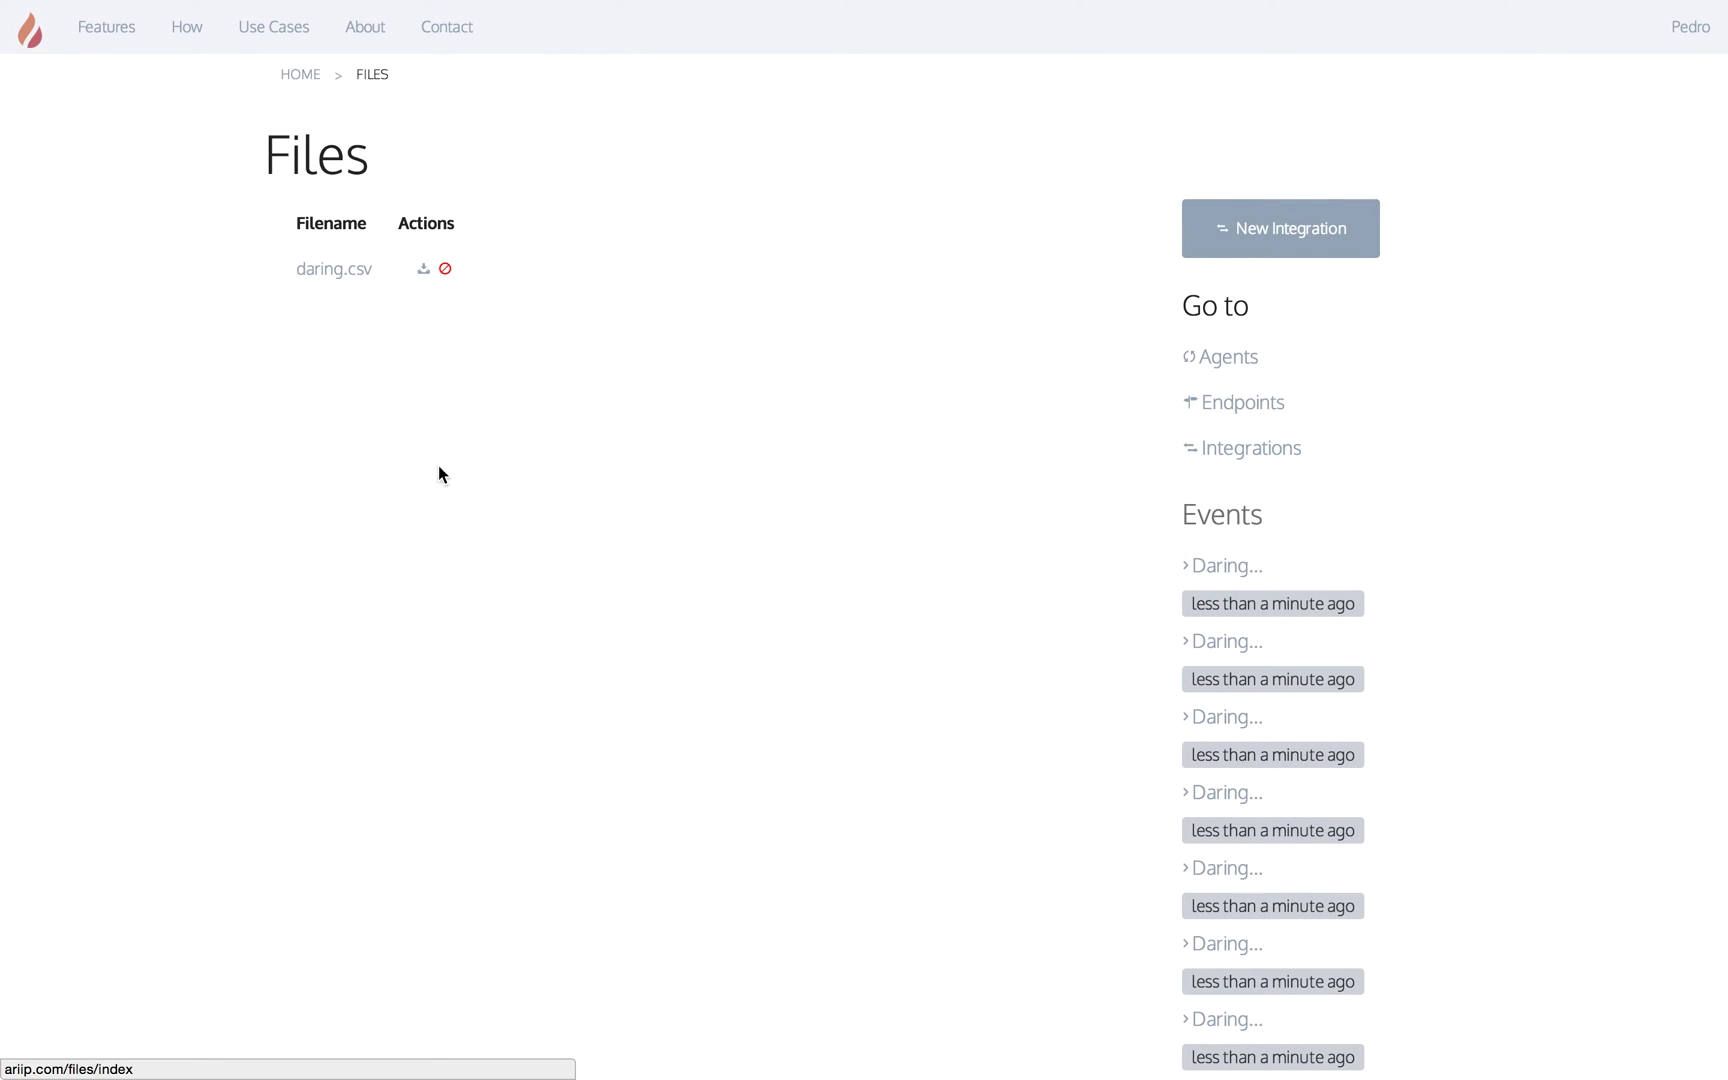
left_click(353, 285)
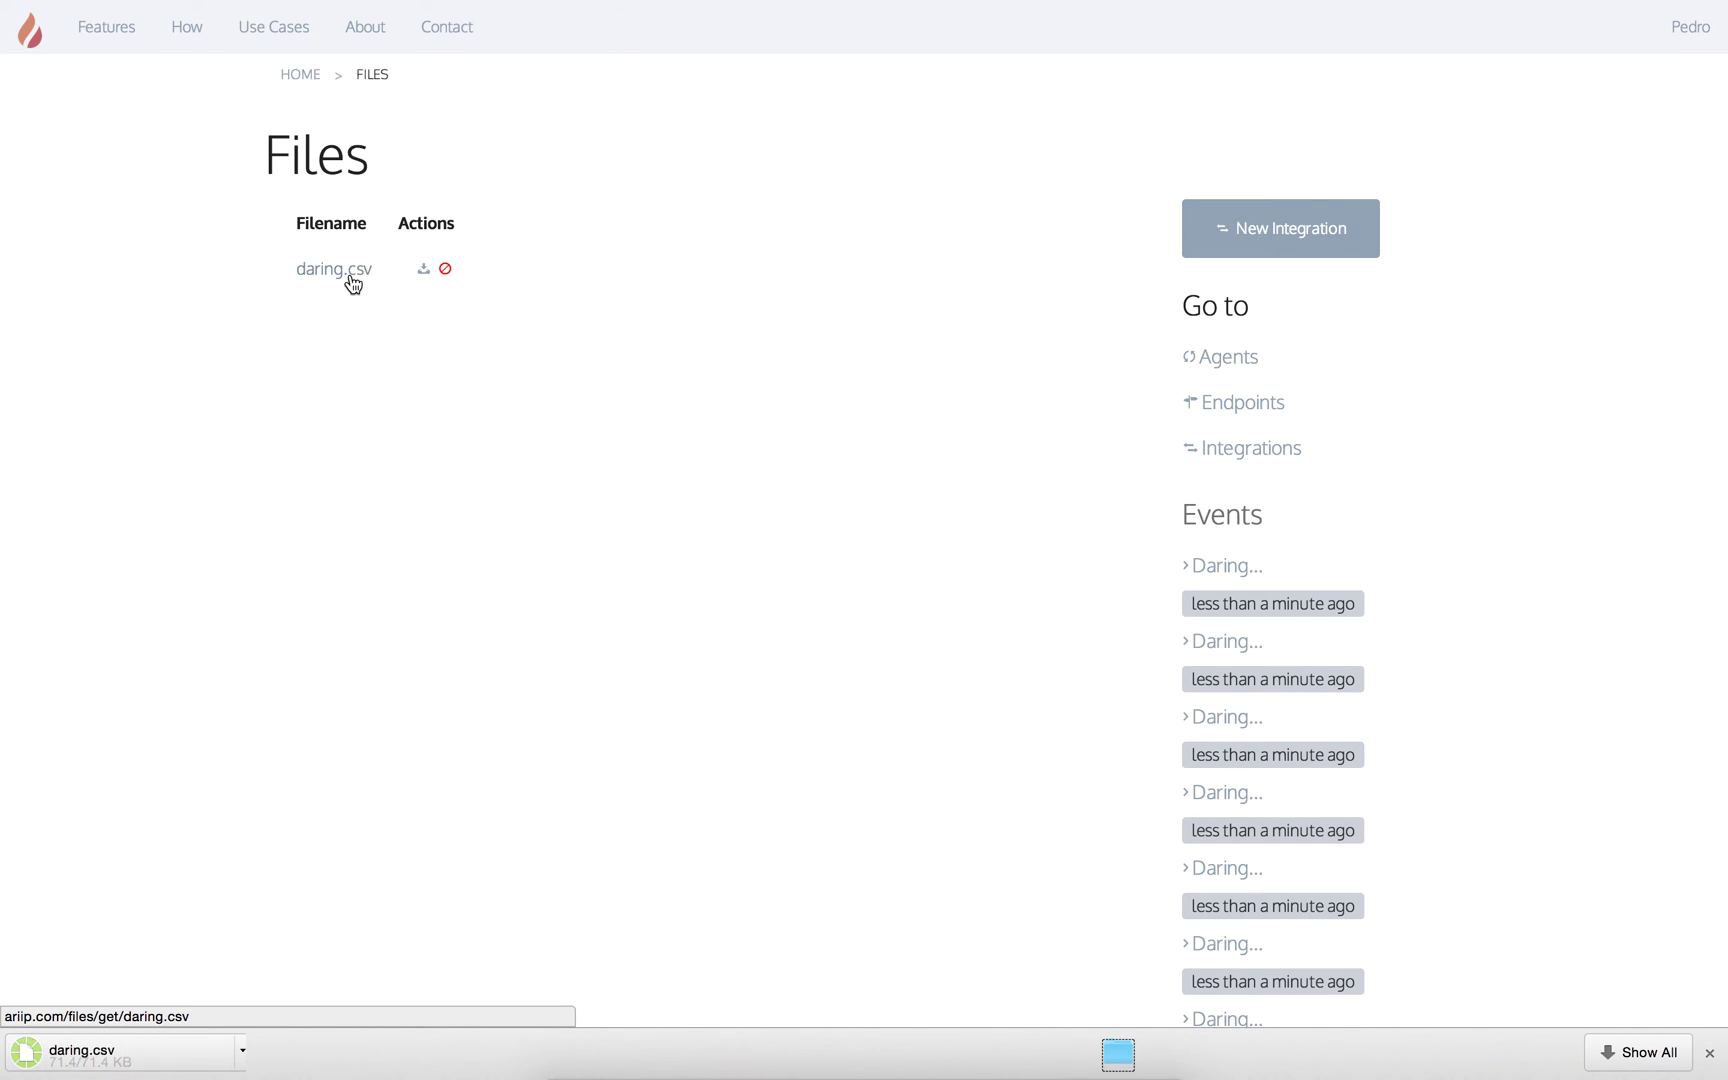
left_click(124, 1052)
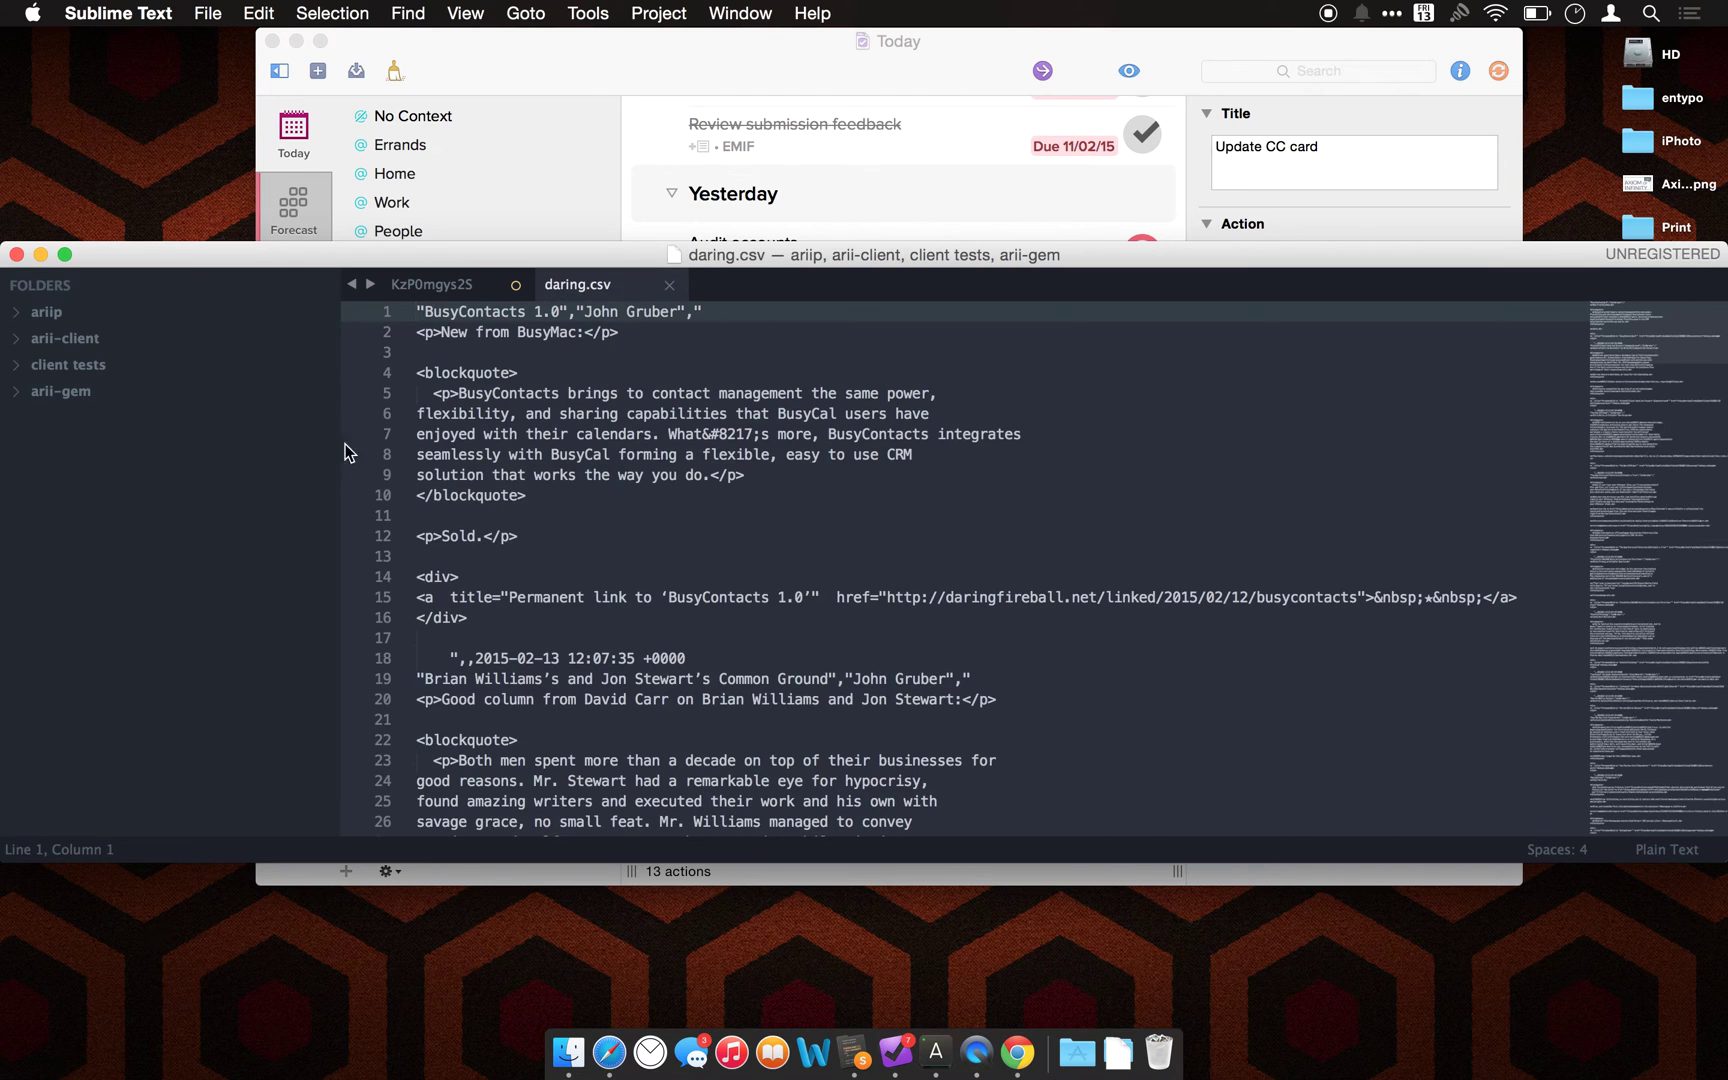
- Expand the editor to full screen and read through the entries in daring.csv
left_click(62, 254)
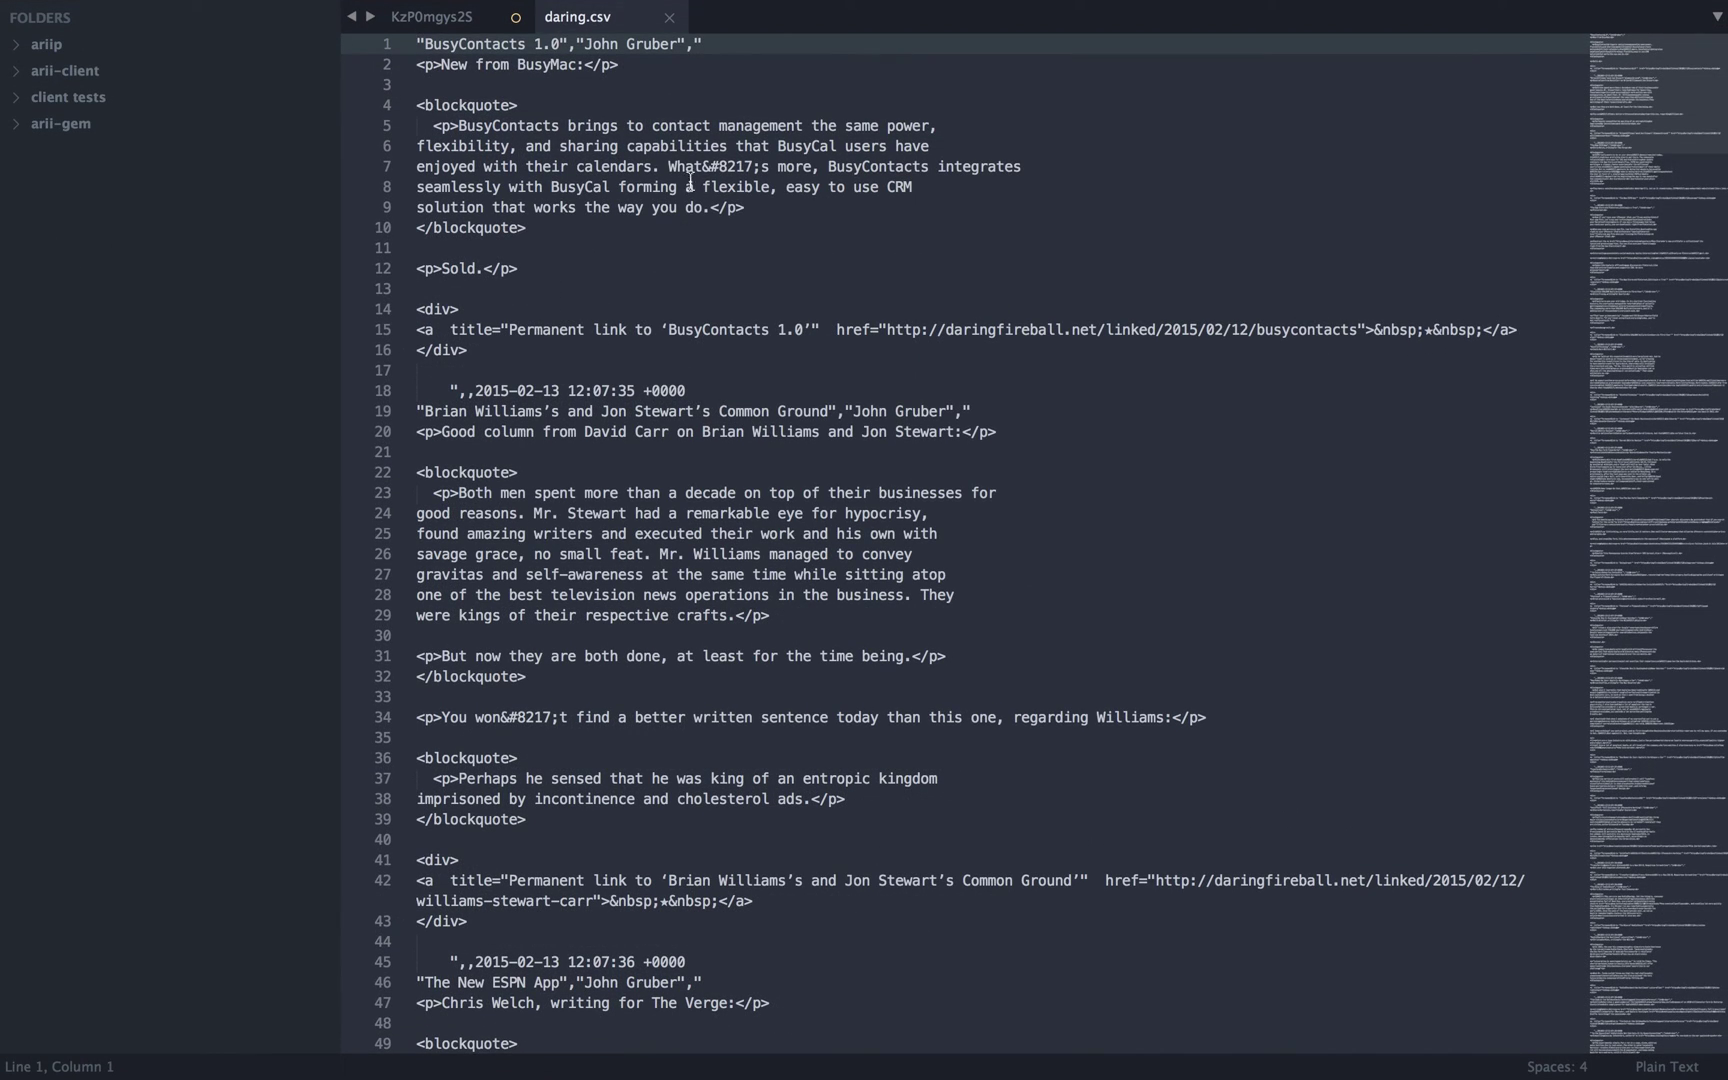
scroll(647, 240, "down", 2)
scroll(647, 240, "down", 20)
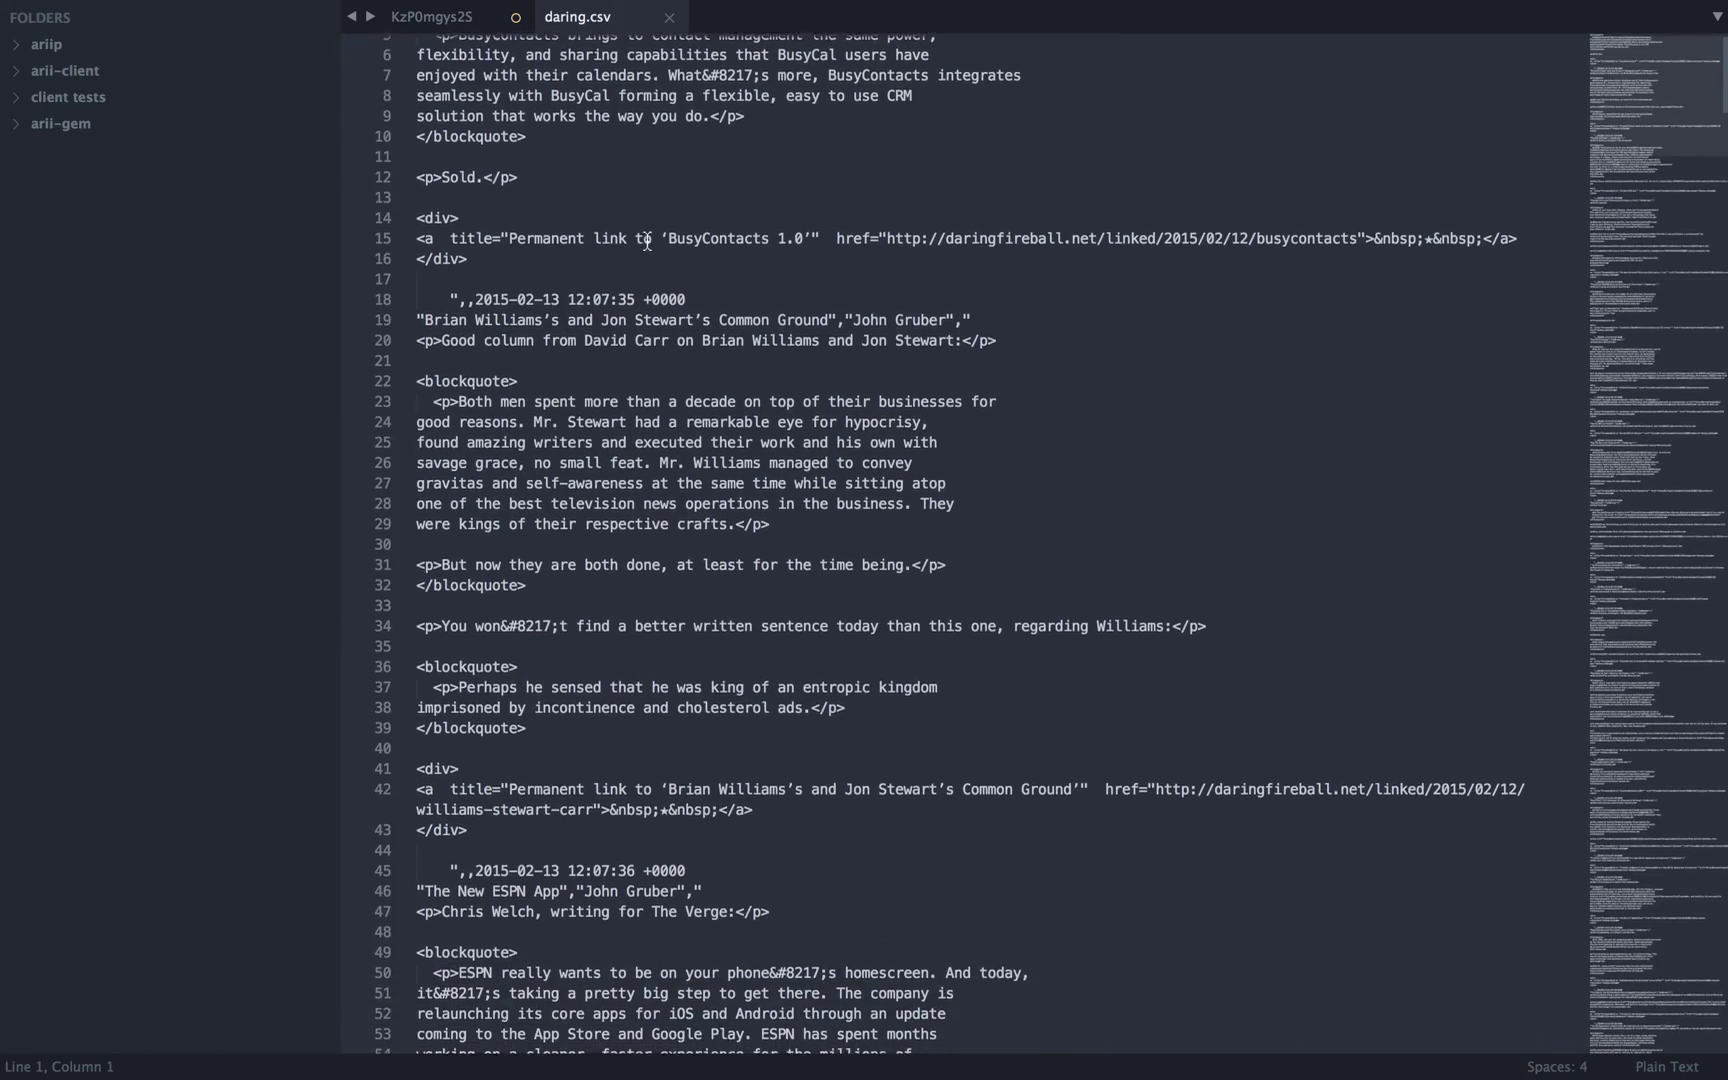
- Look further down daring.csv and examine how the titles, authors, contents and timestamps of the later feed entries are recorded
scroll(647, 240, "down", 20)
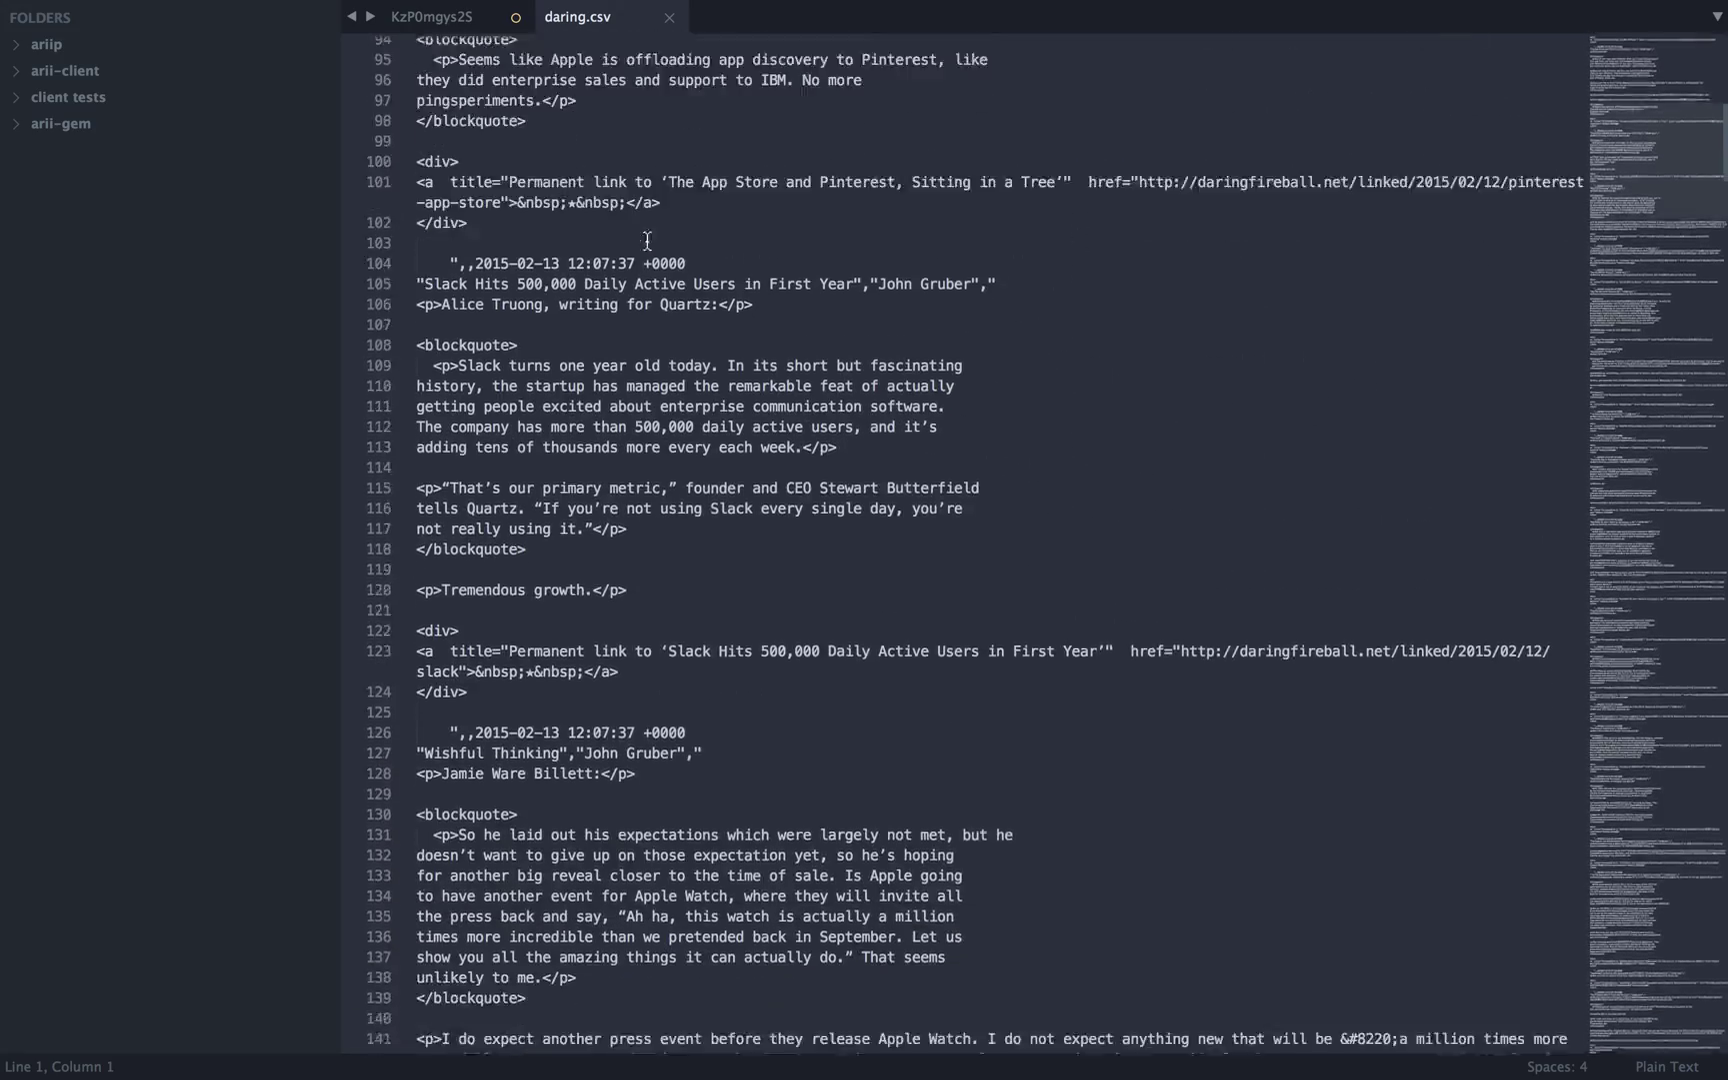
scroll(647, 243, "down", 20)
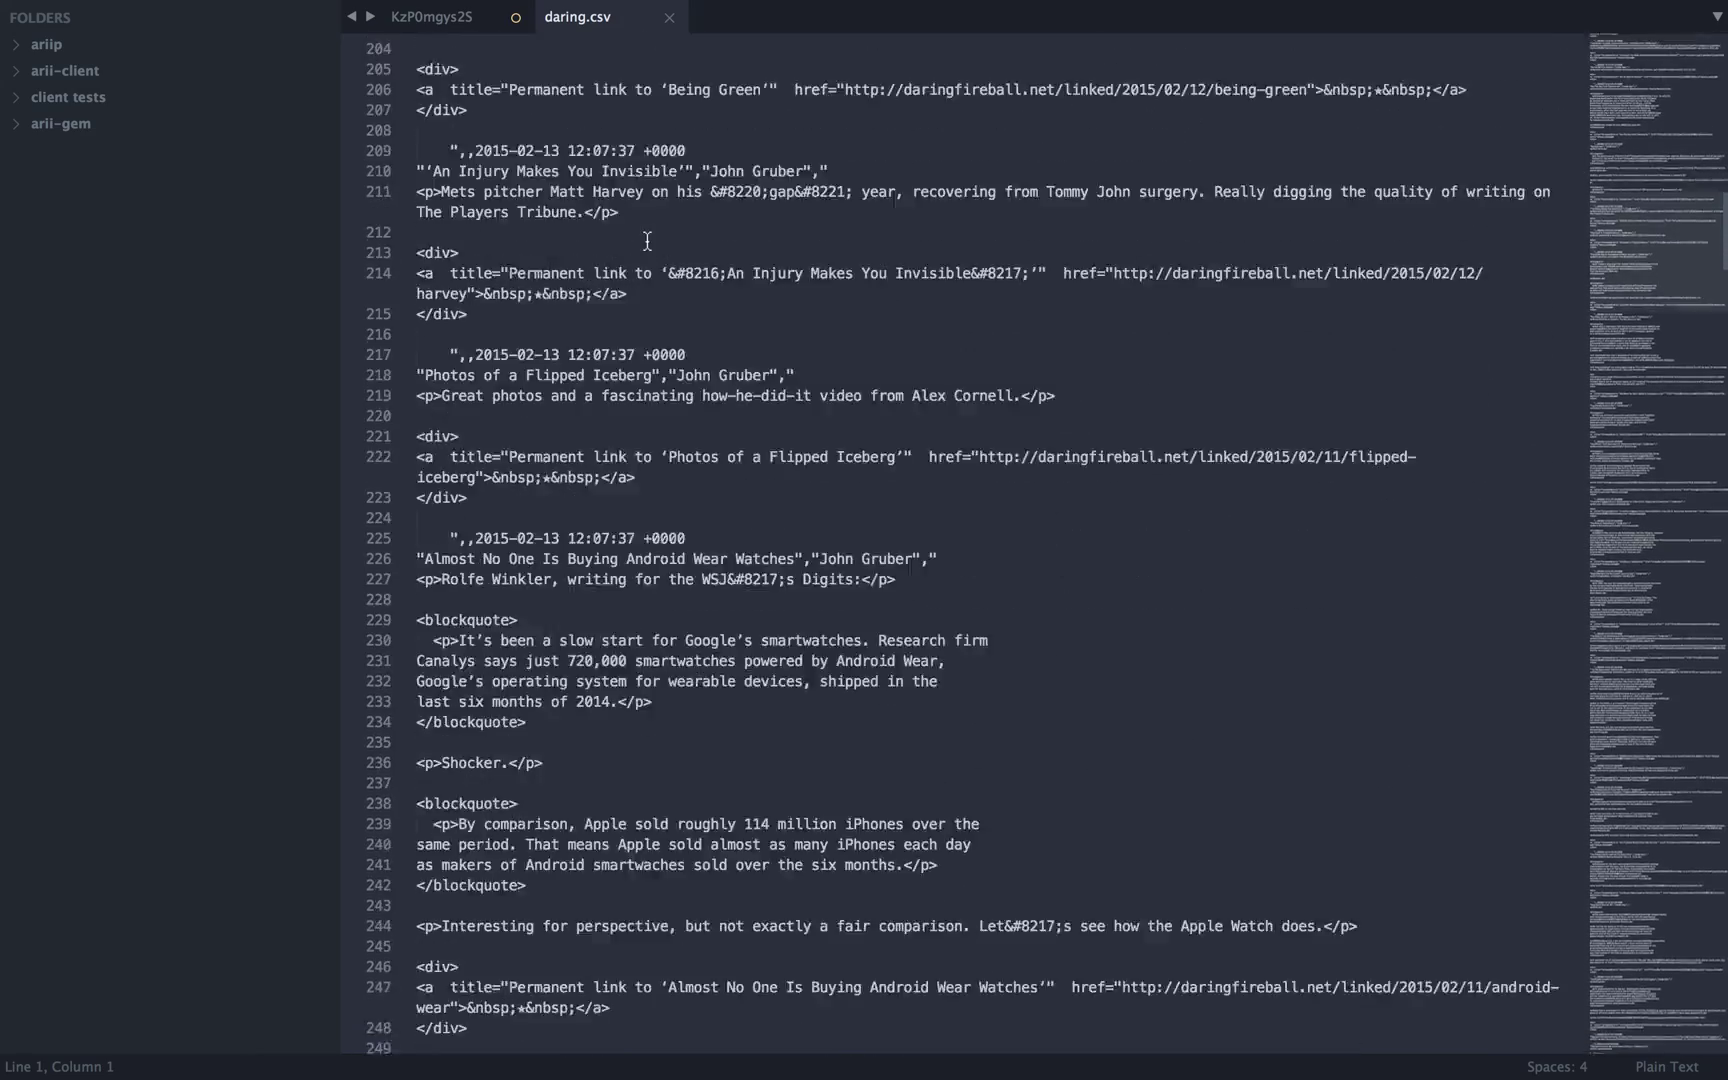
scroll(647, 240, "down", 20)
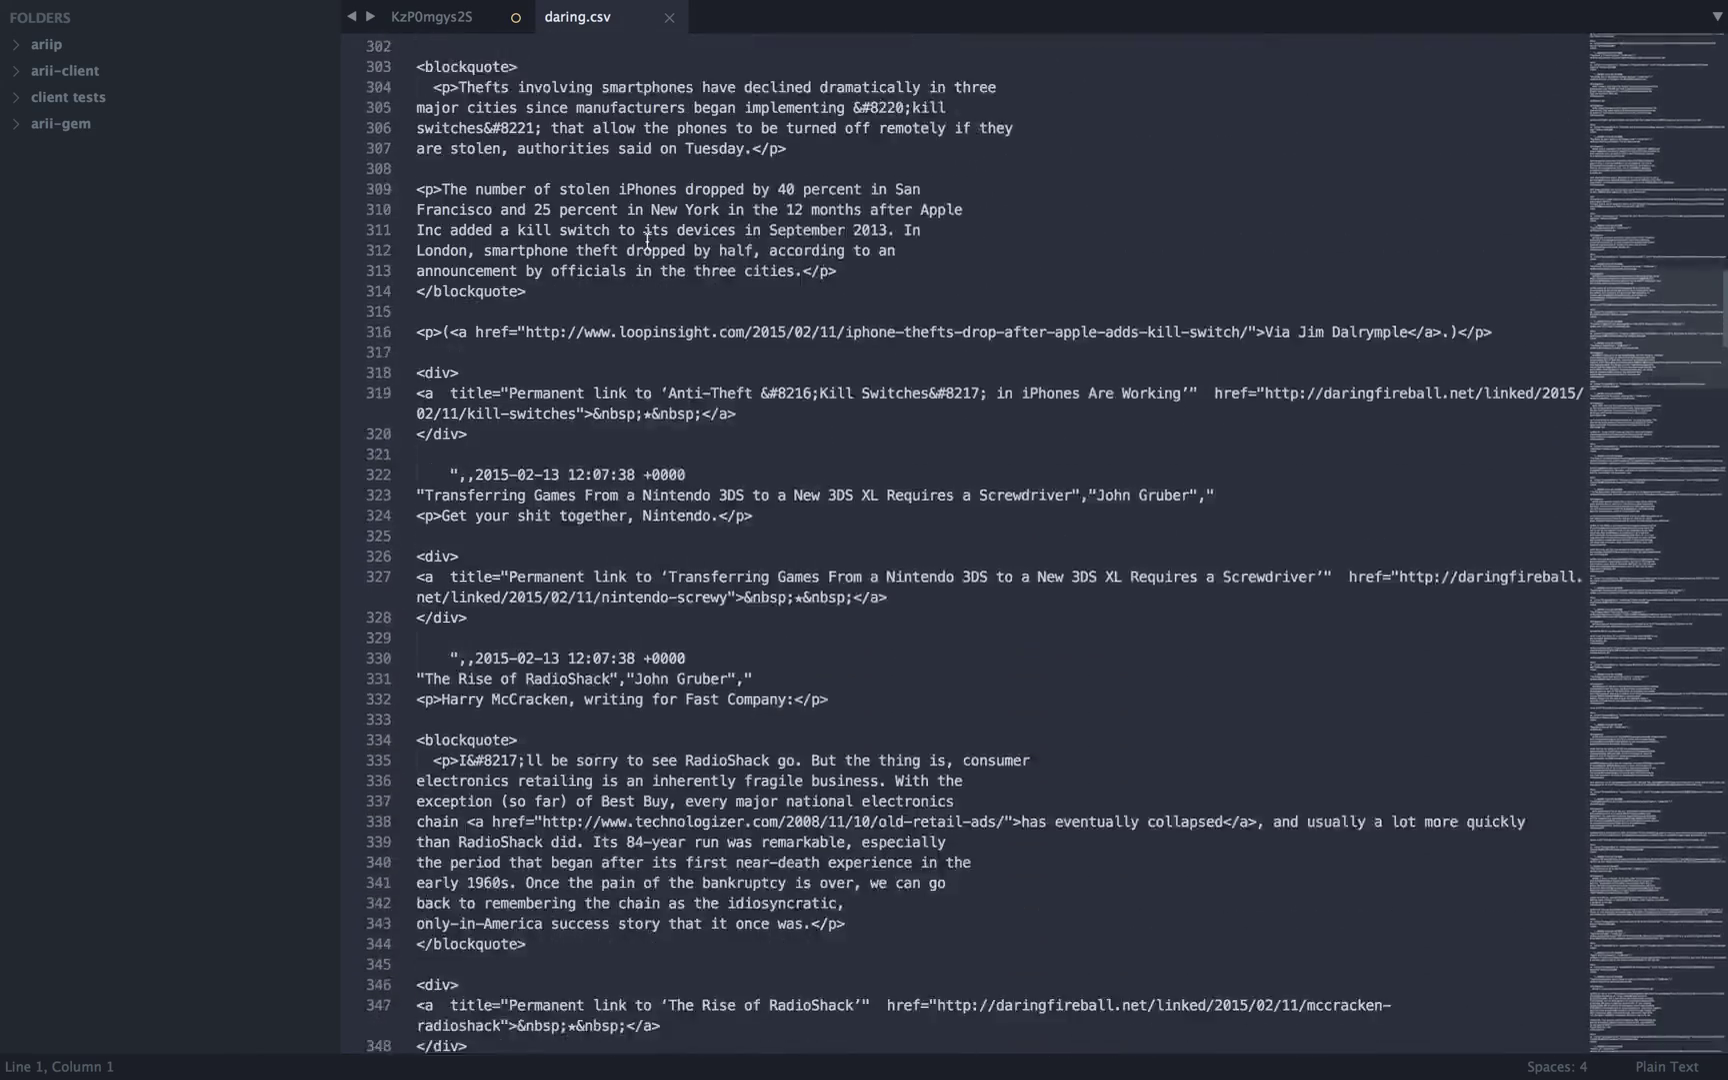
scroll(647, 240, "down", 7)
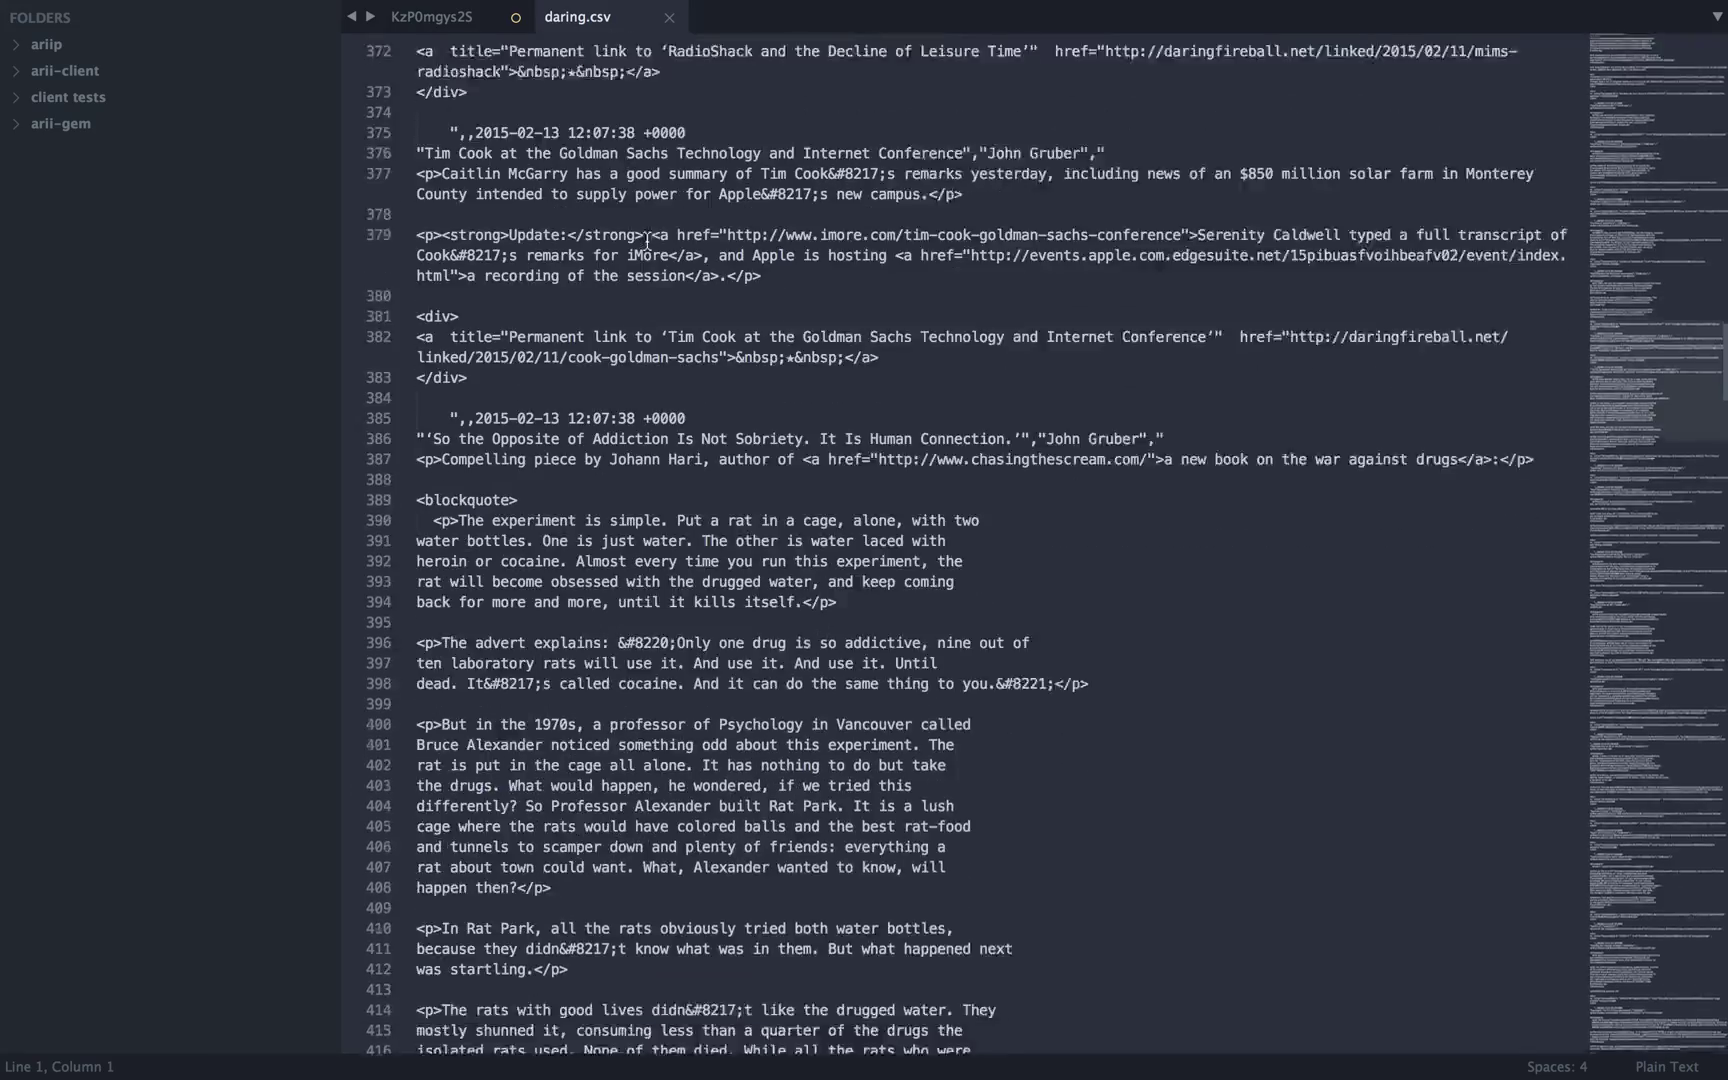
- Switch back to the ariip site in the browser, review the payload of a recent DaringFireball tracker event, and return to the home page
key("super+Tab")
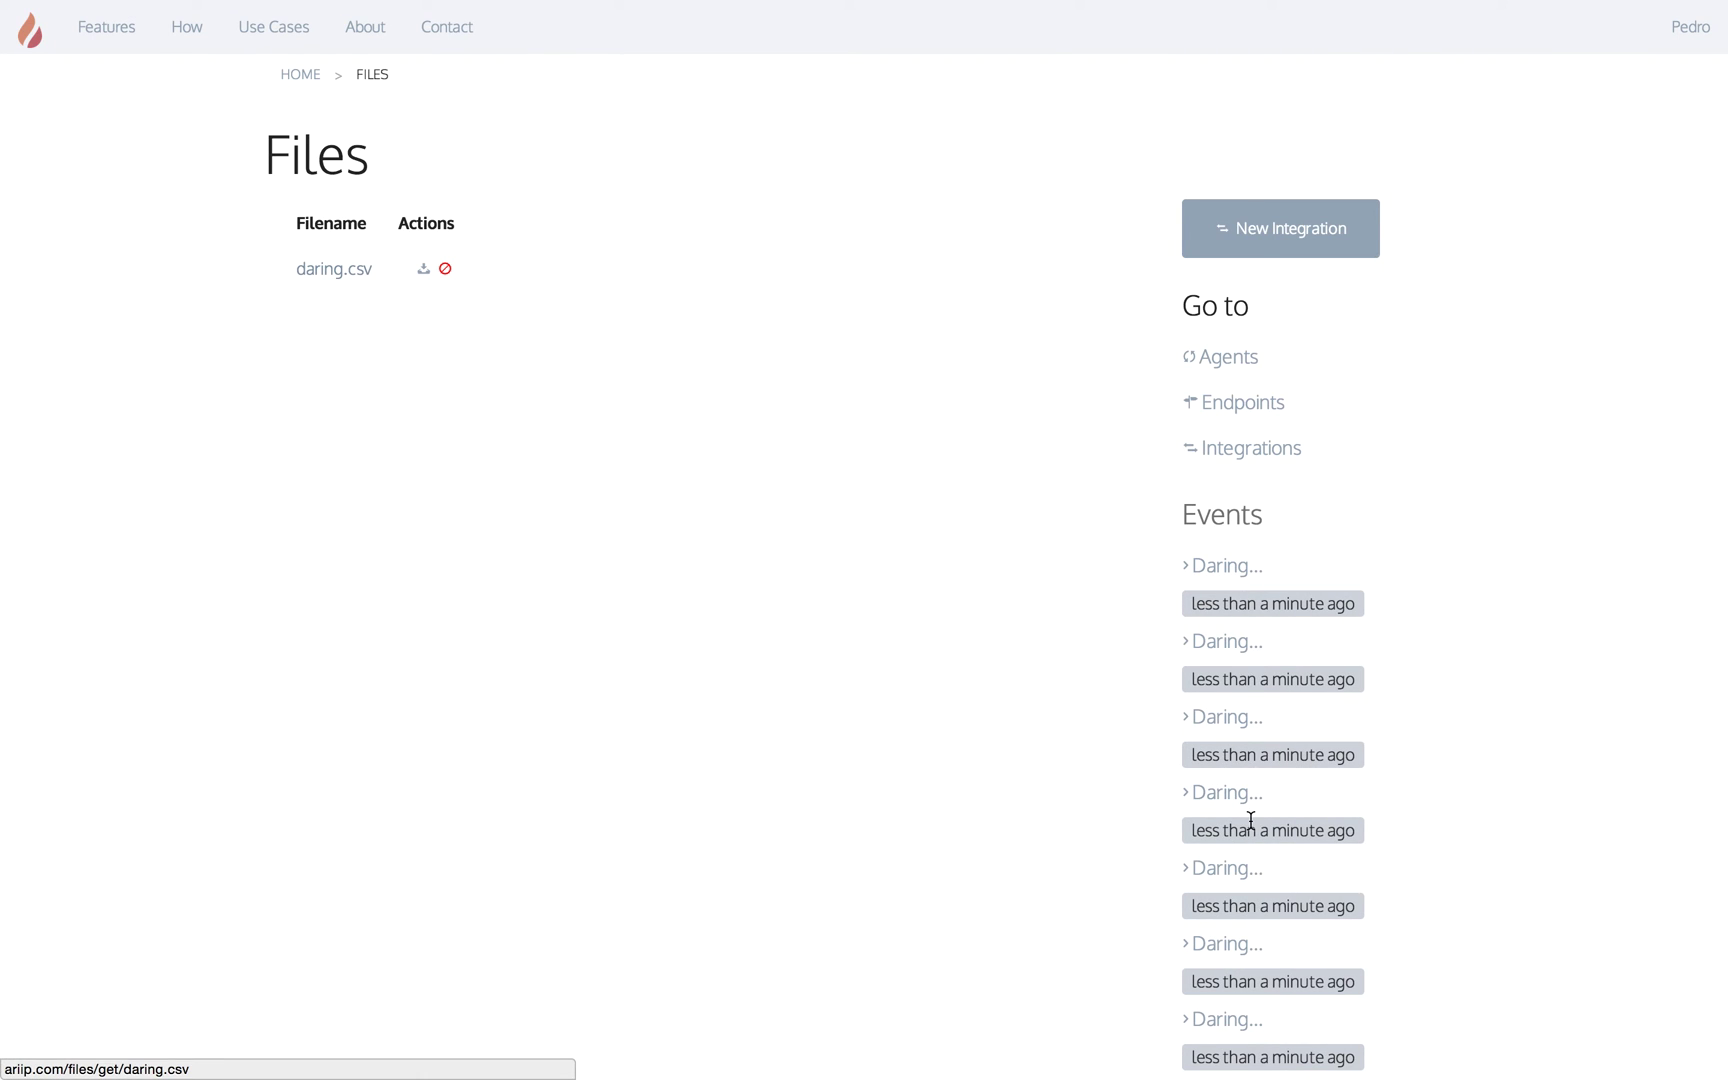
left_click(1238, 649)
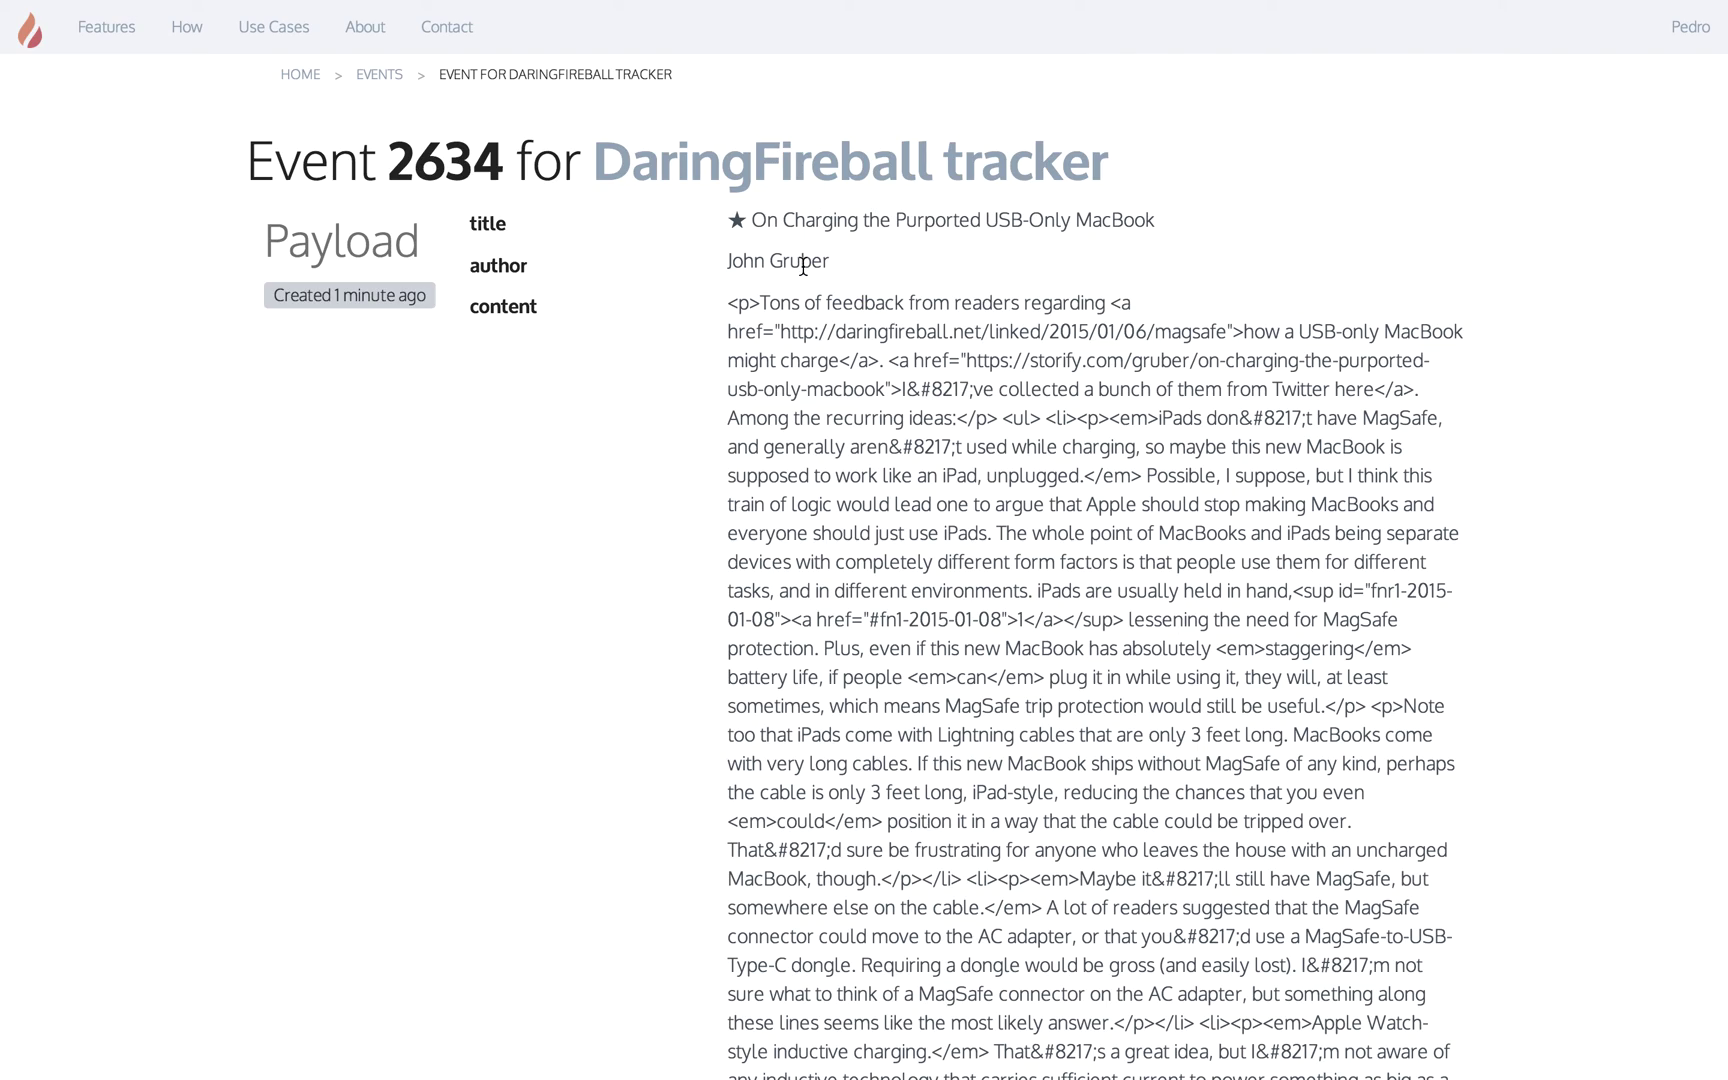
scroll(810, 440, "down", 8)
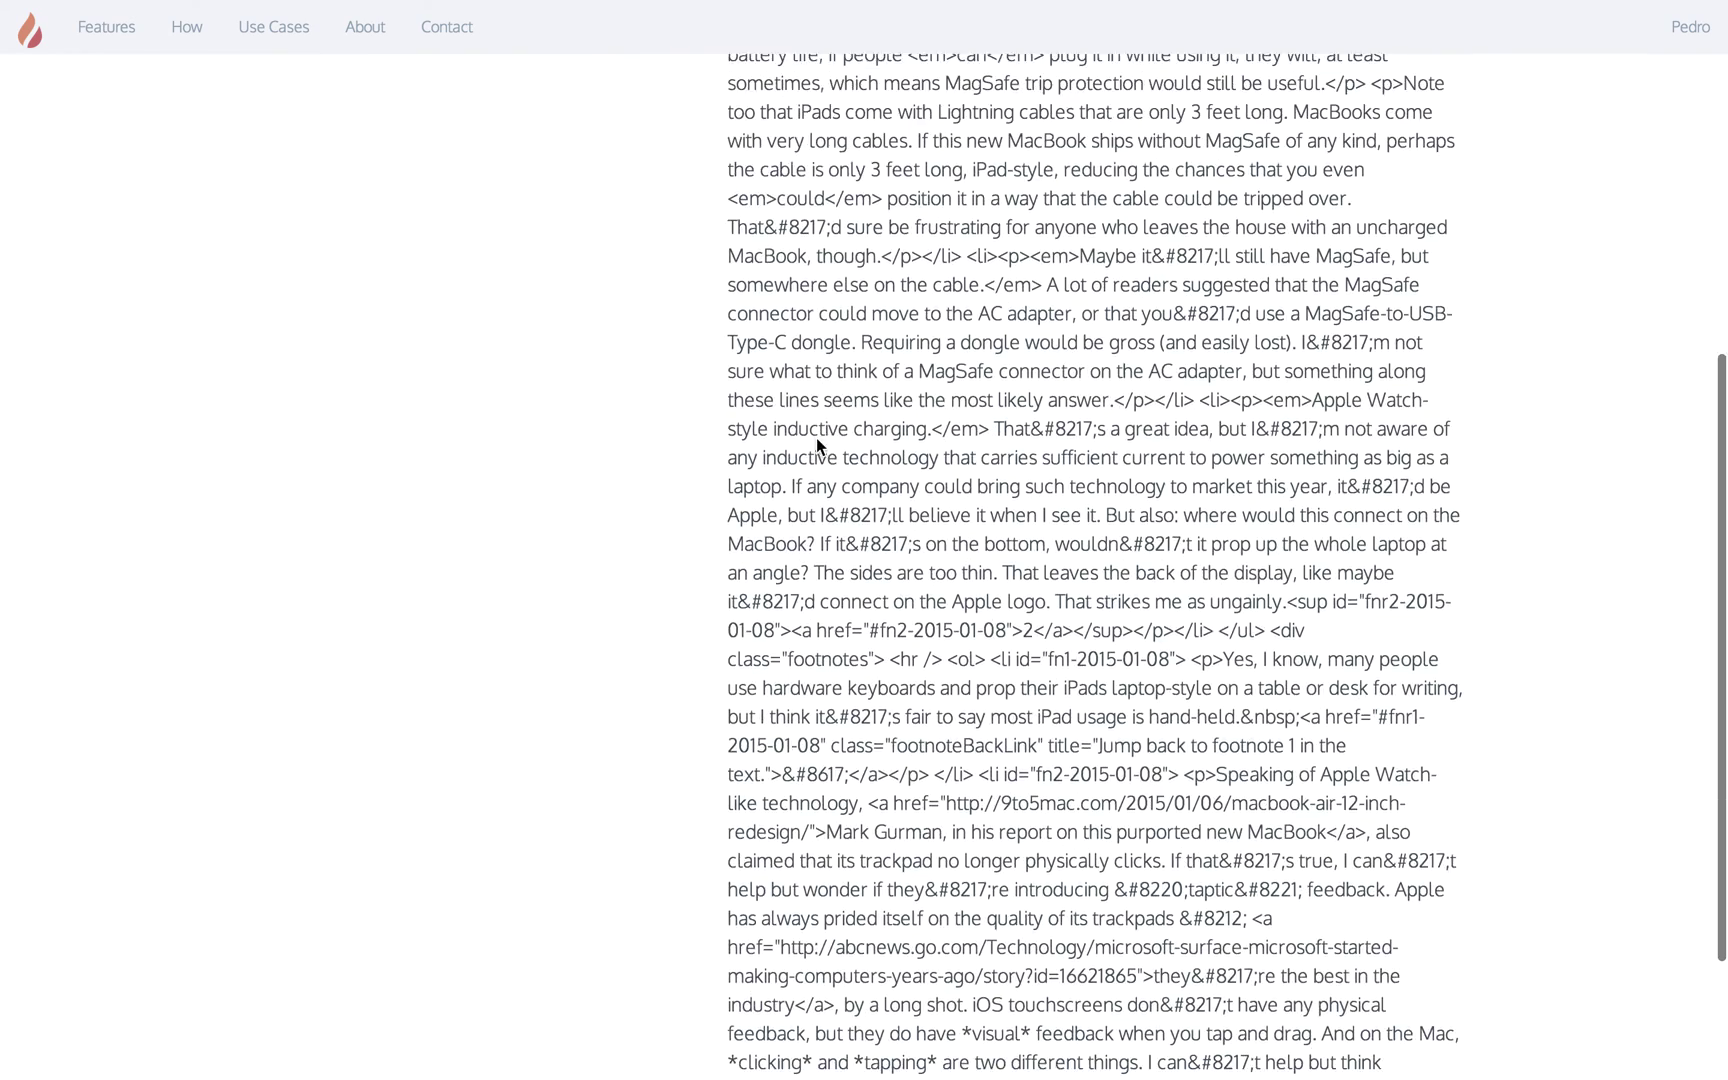
scroll(817, 440, "up", 8)
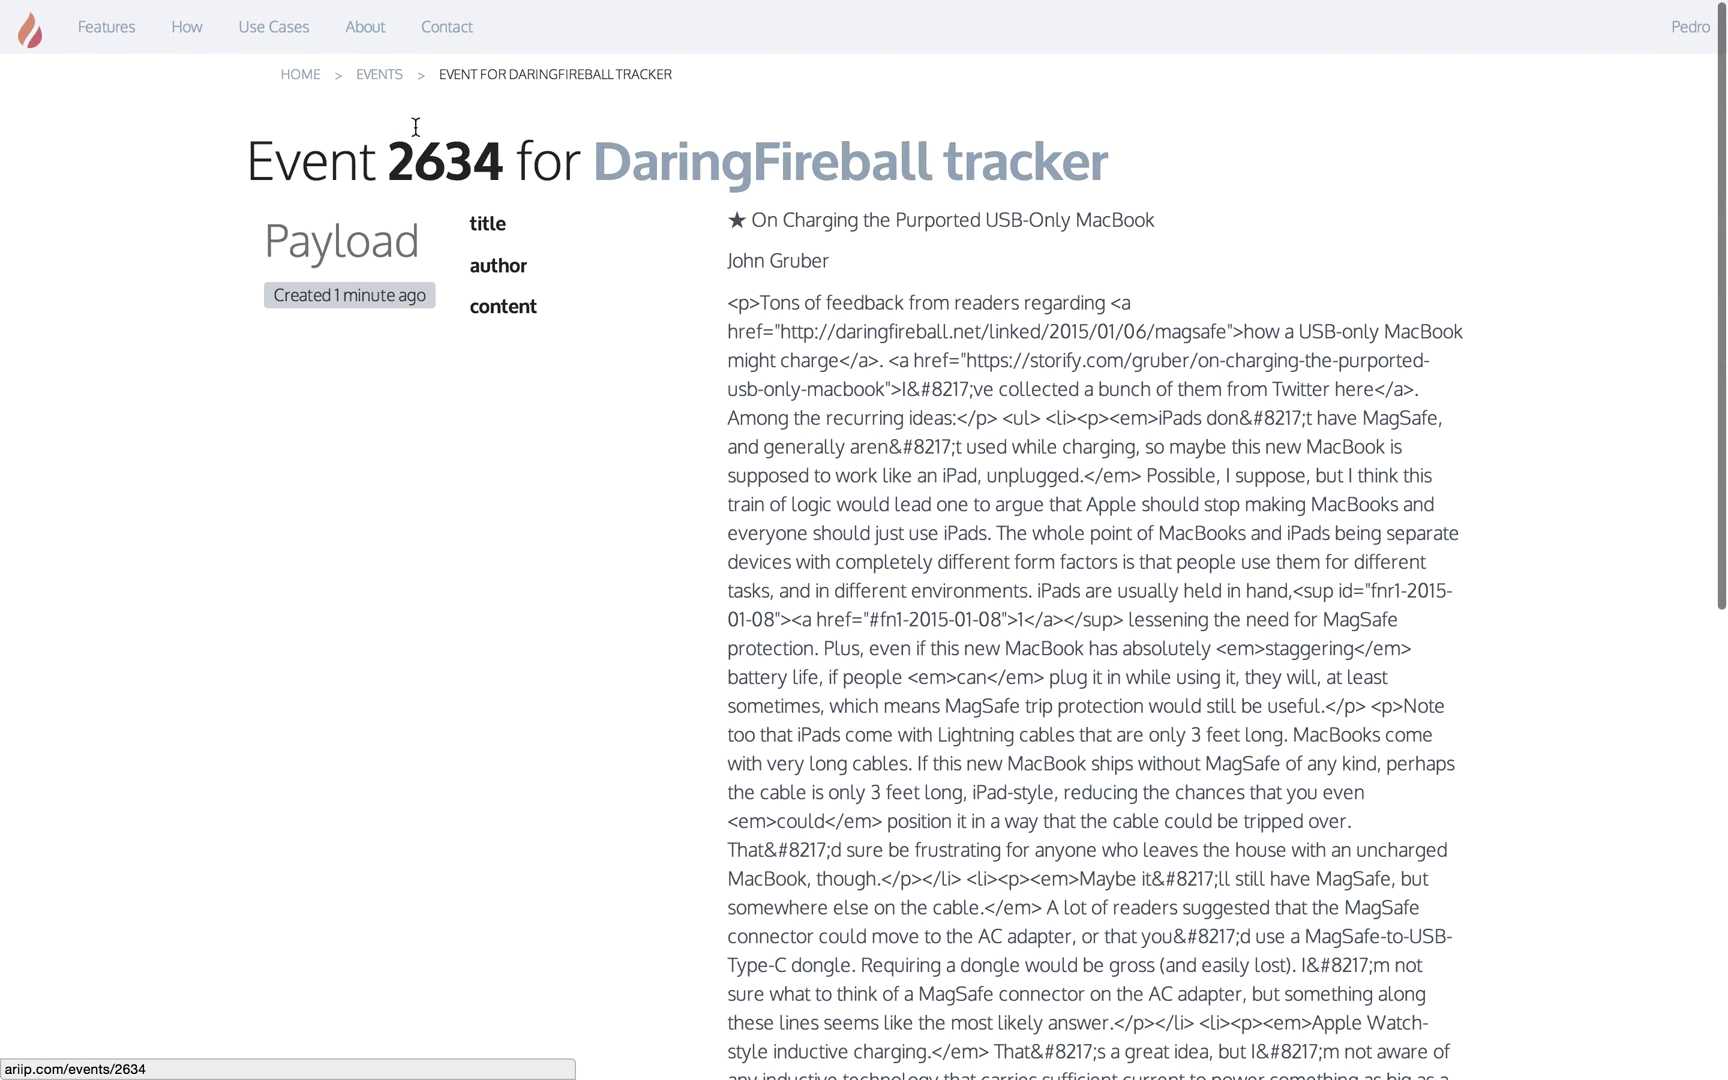
left_click(314, 76)
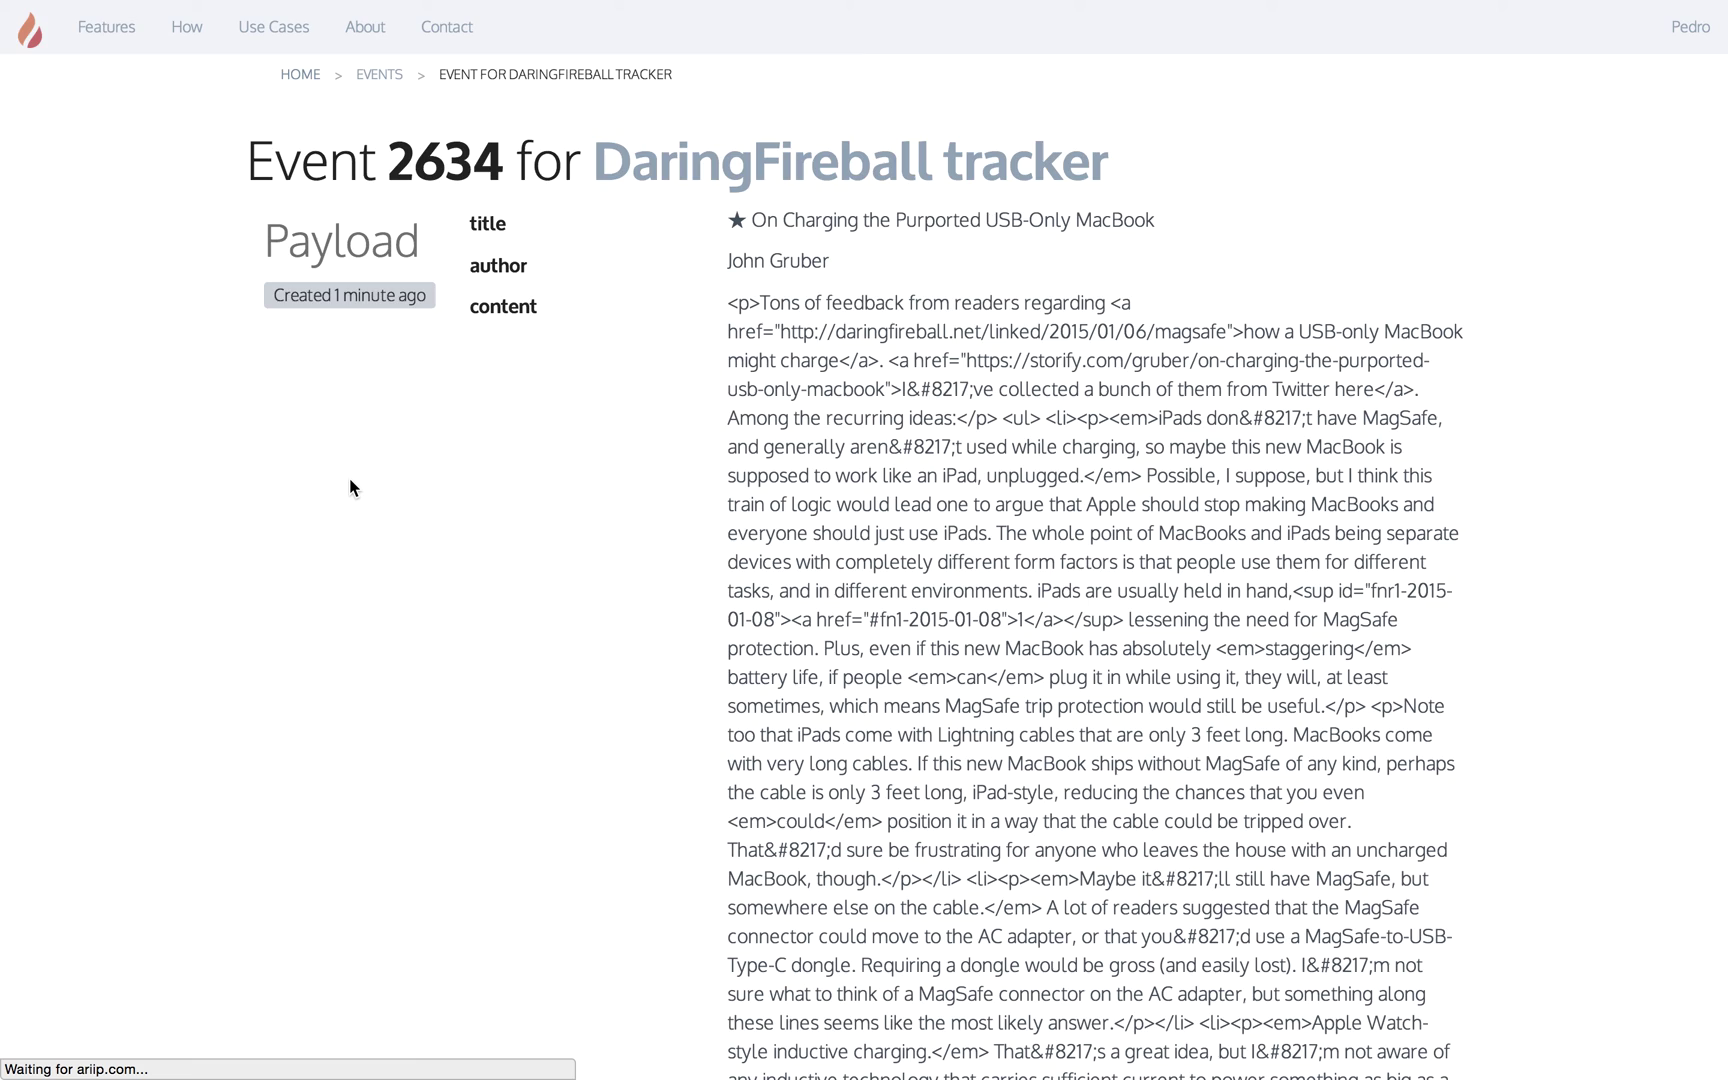